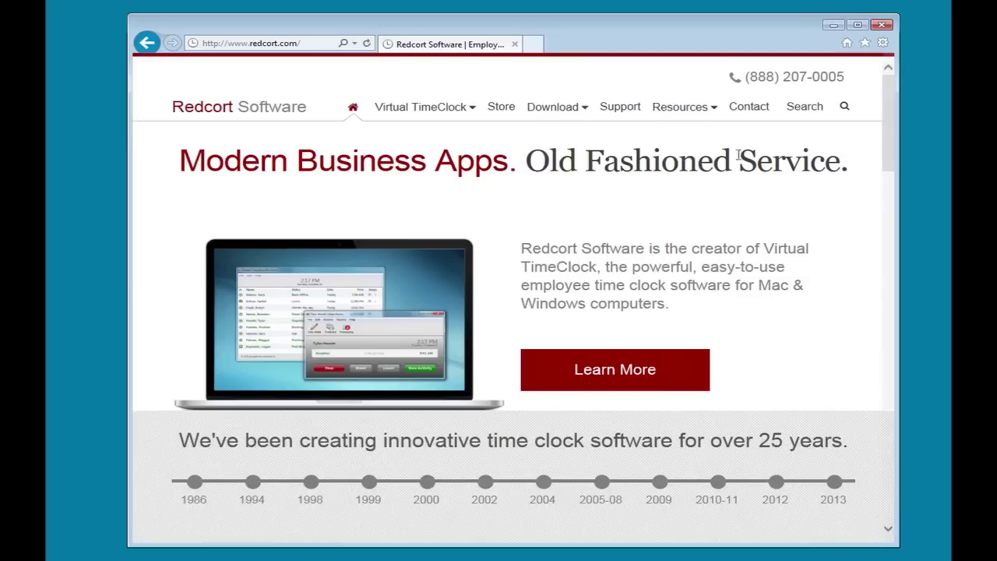
# - Download the Server installer TimeClockServerSetup13R2.exe from the Virtual TimeClock Network download page
pyautogui.moveTo(560, 111)
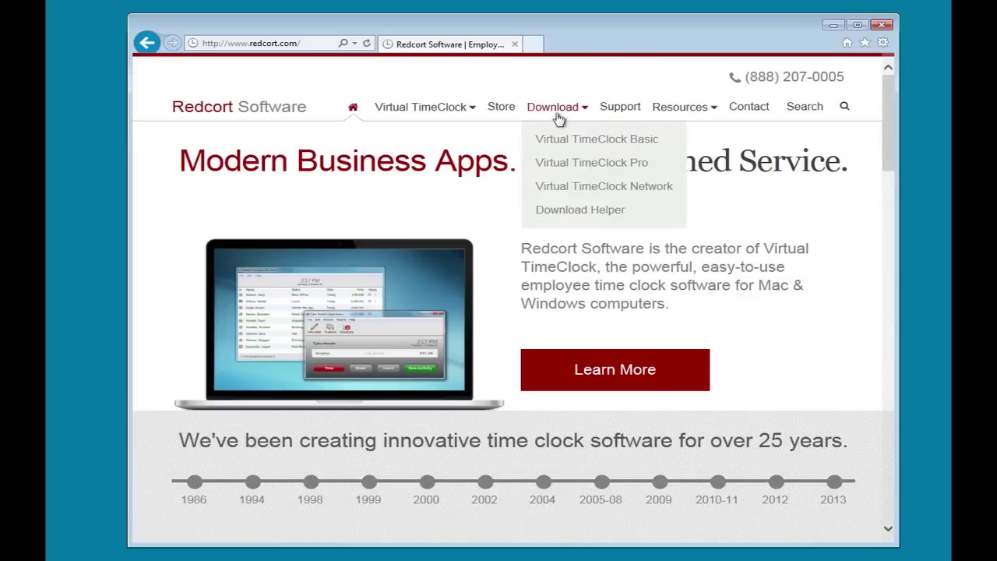
pyautogui.click(571, 189)
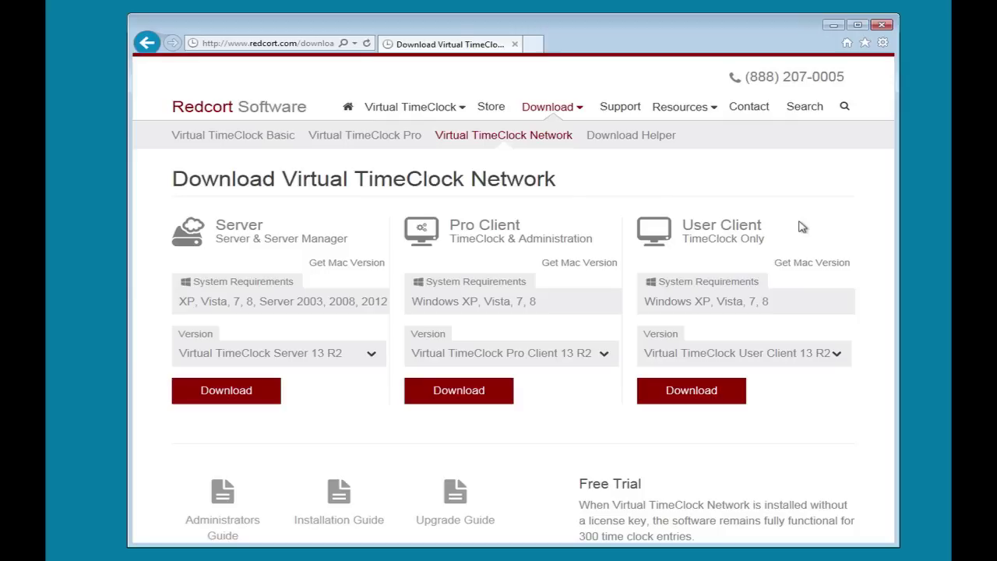
pyautogui.click(247, 390)
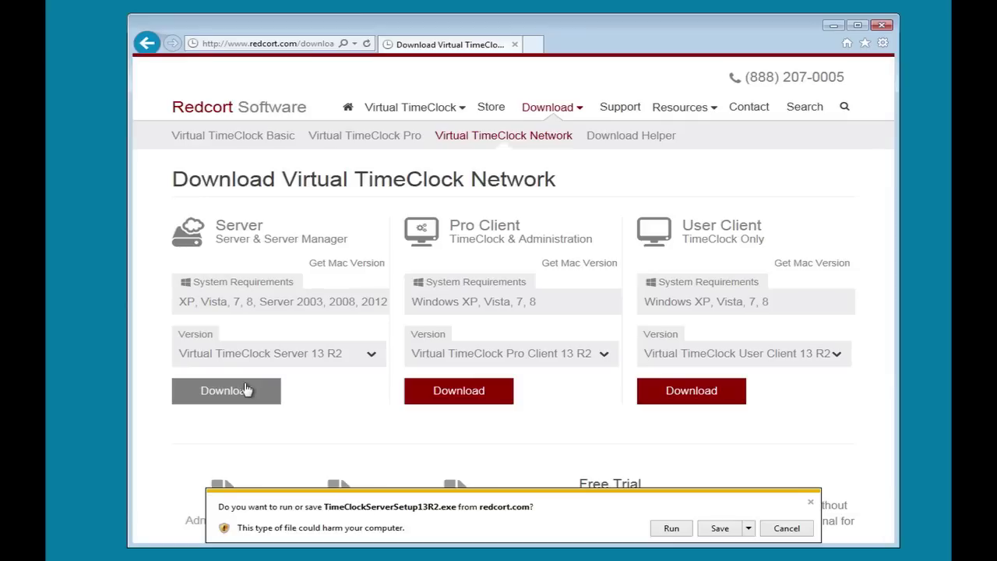
# - Run the server setup, accept the license, and install with the default location, Start Menu folder and tasks
pyautogui.click(673, 528)
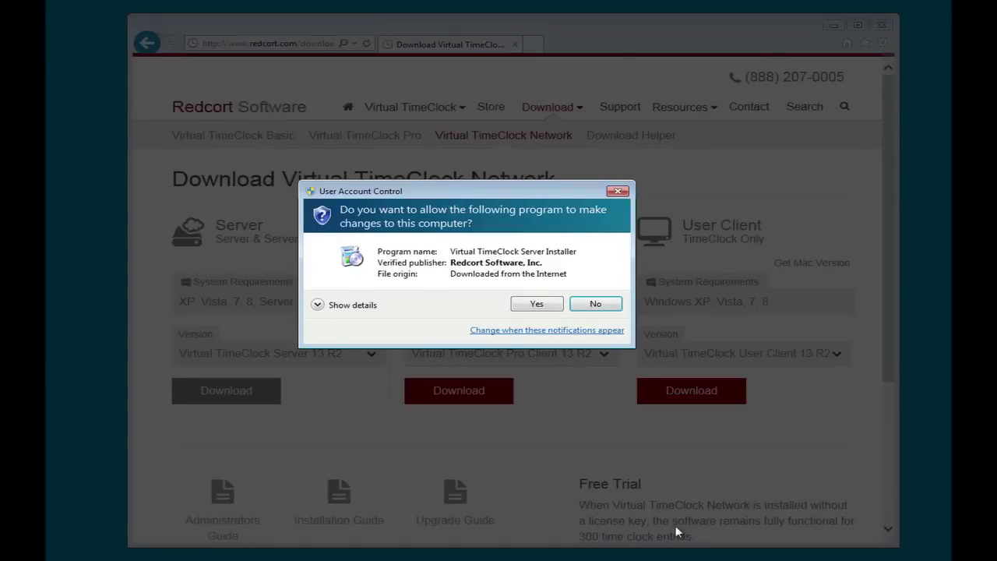
pyautogui.click(537, 303)
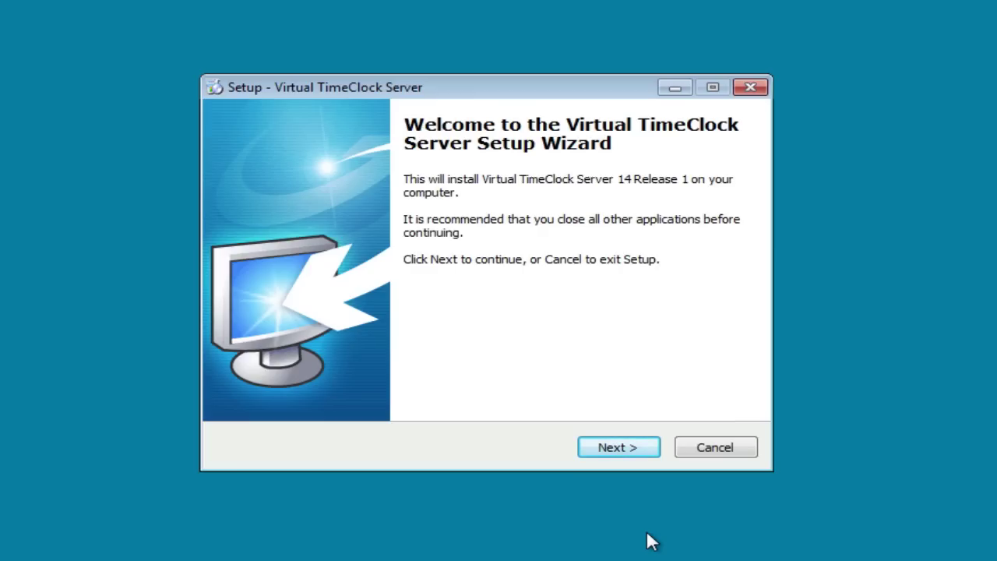
pyautogui.click(640, 447)
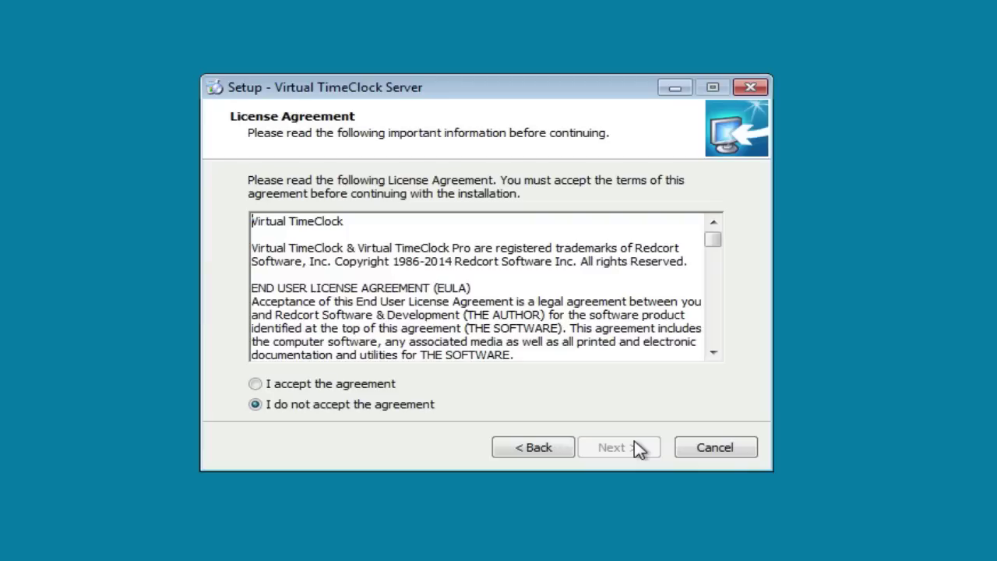
pyautogui.click(364, 385)
pyautogui.click(612, 452)
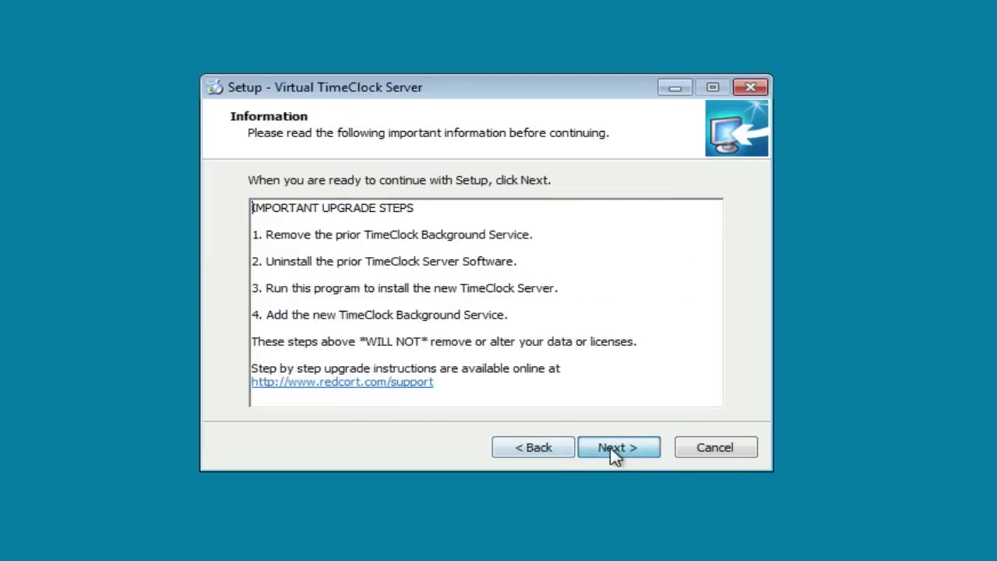
pyautogui.click(620, 454)
pyautogui.click(621, 454)
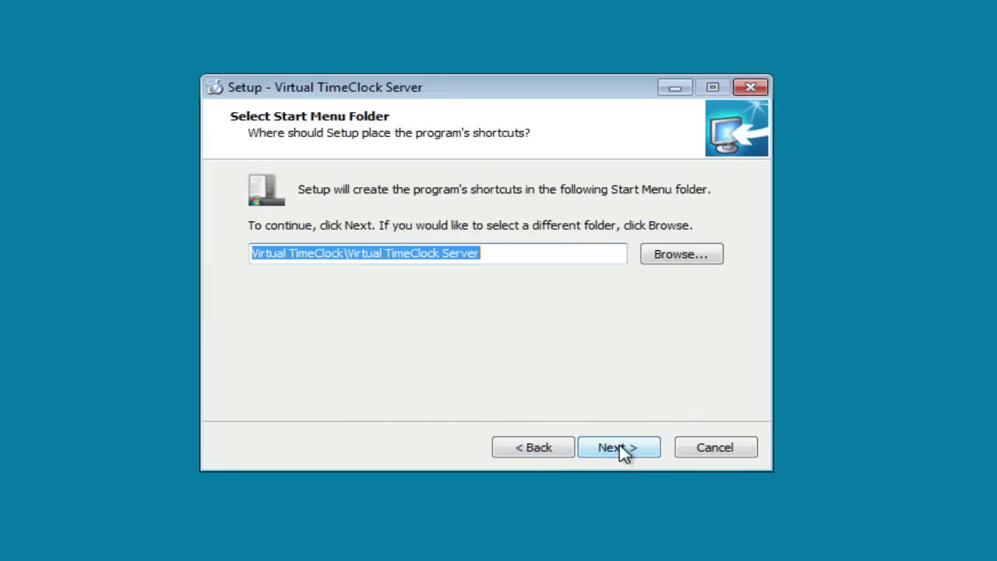
pyautogui.click(623, 454)
pyautogui.click(624, 452)
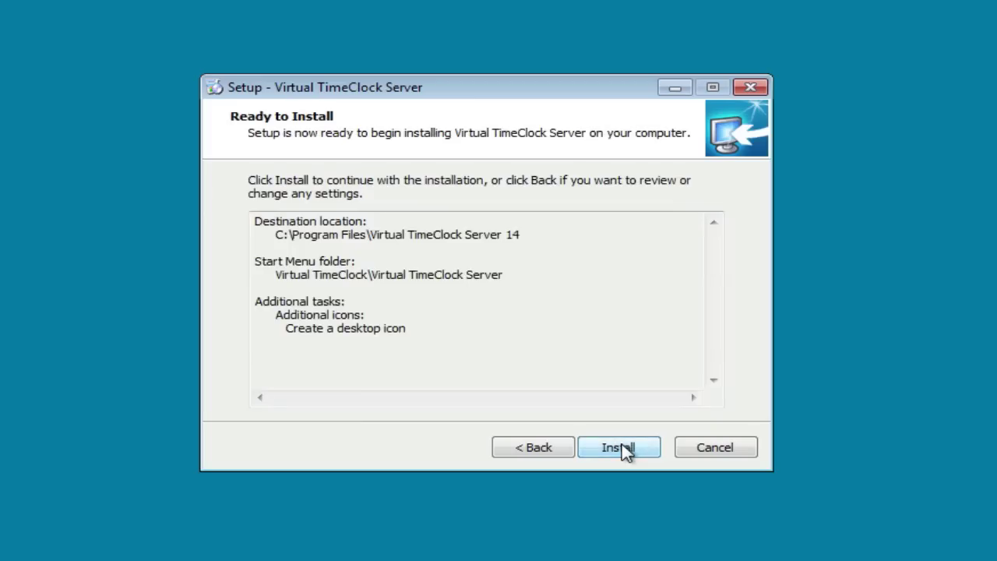
pyautogui.click(625, 451)
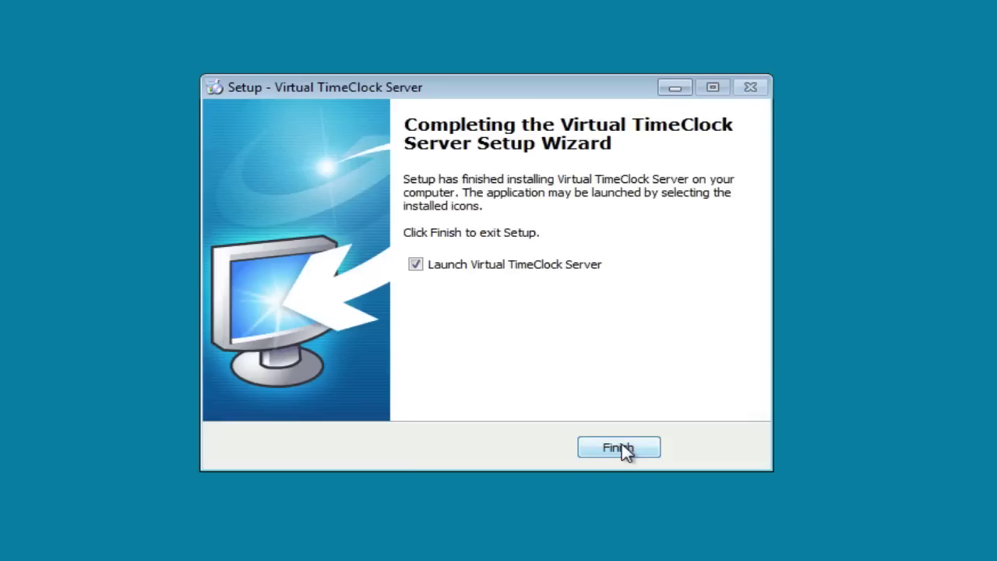
pyautogui.click(622, 448)
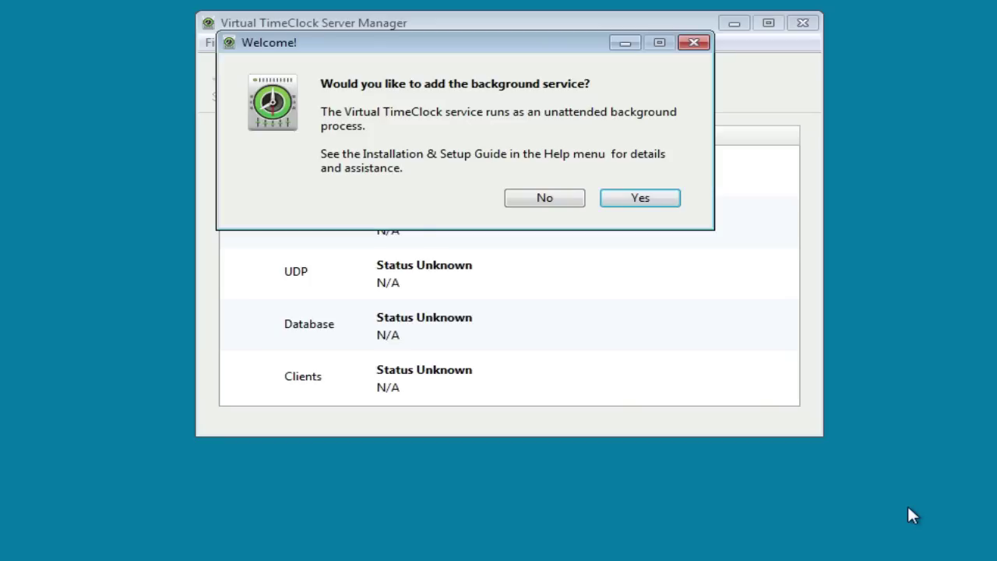
# - Add the background service and enter 'Redcort Software' as the company name
pyautogui.click(651, 196)
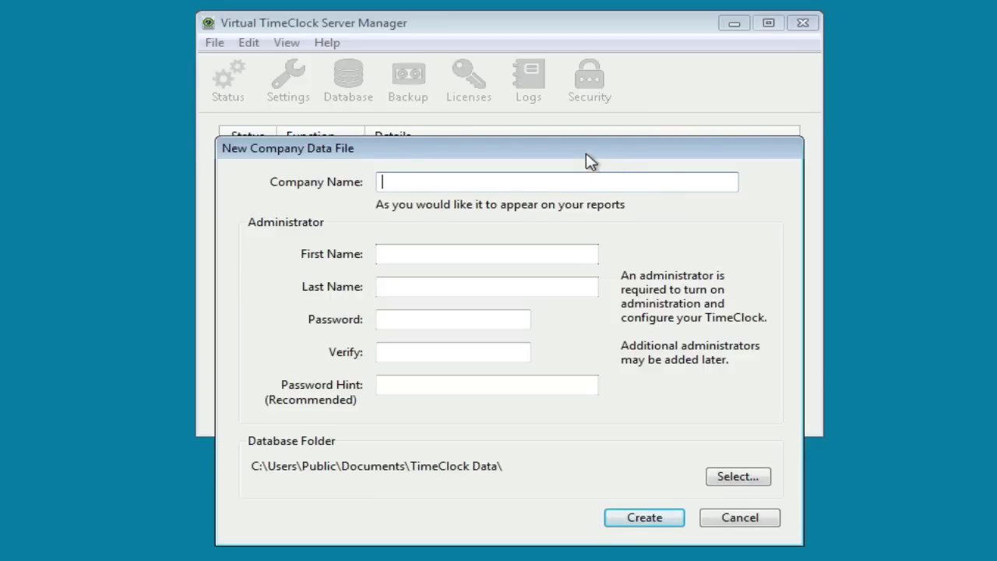
pyautogui.moveTo(587, 156); pyautogui.dragTo(585, 44)
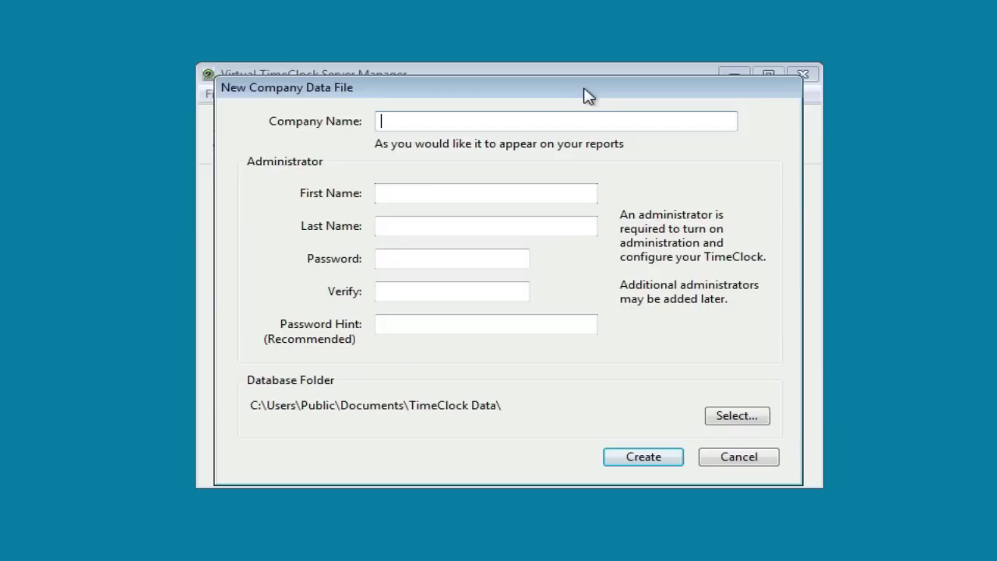
pyautogui.write('Redcort Software')
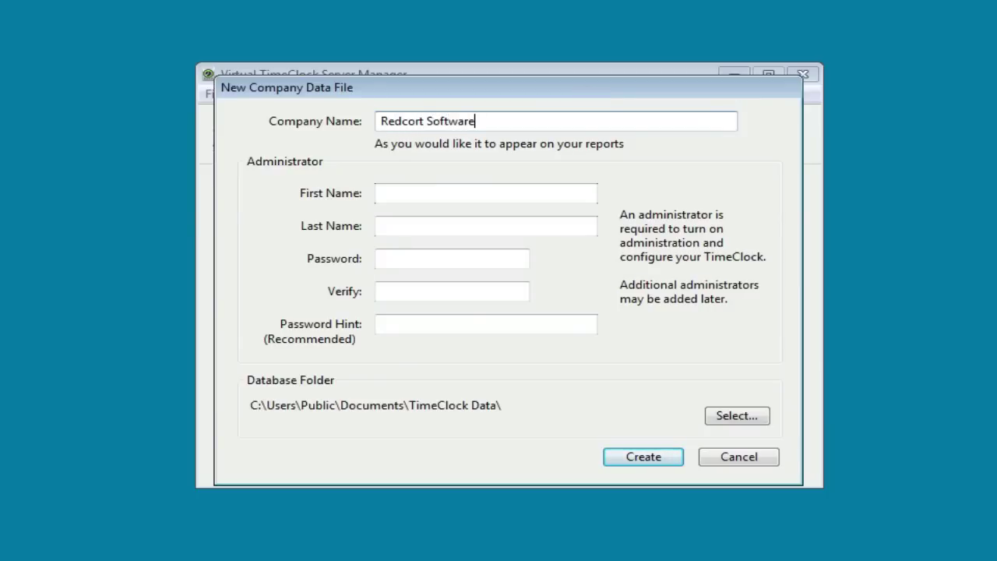
# - Enter the administrator's first and last name and password, then create the company data file
pyautogui.click(485, 193)
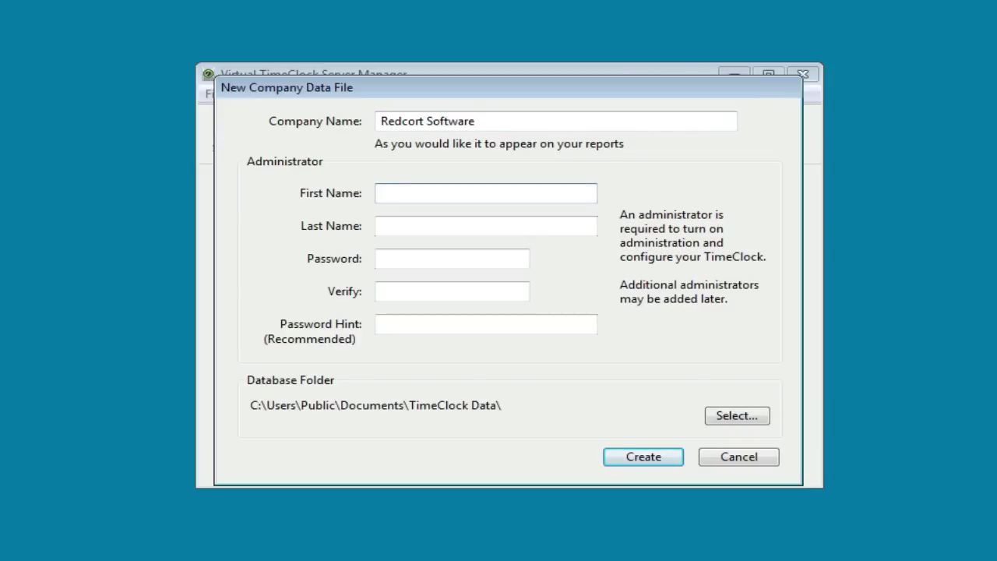
pyautogui.press('Tab')
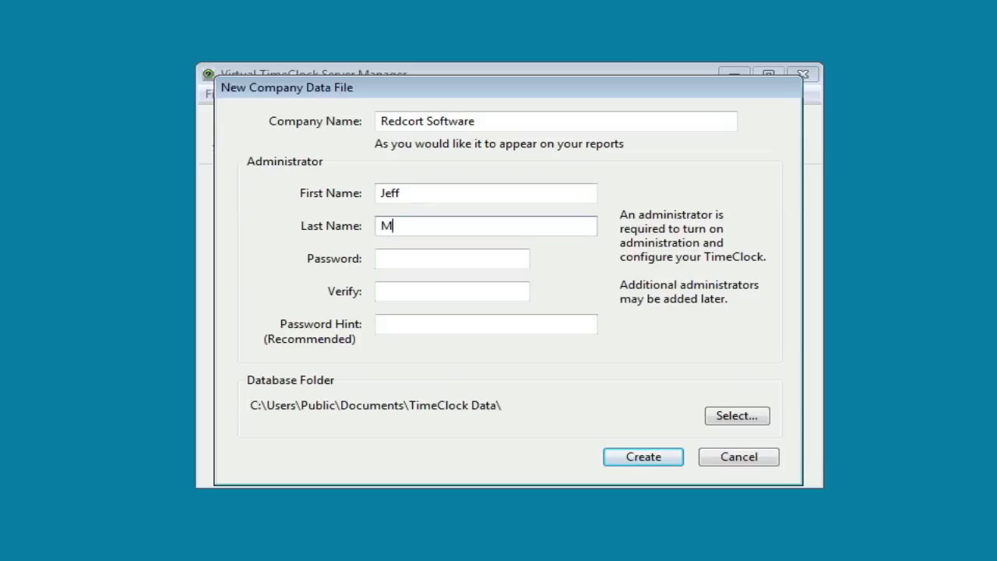
pyautogui.press('Tab')
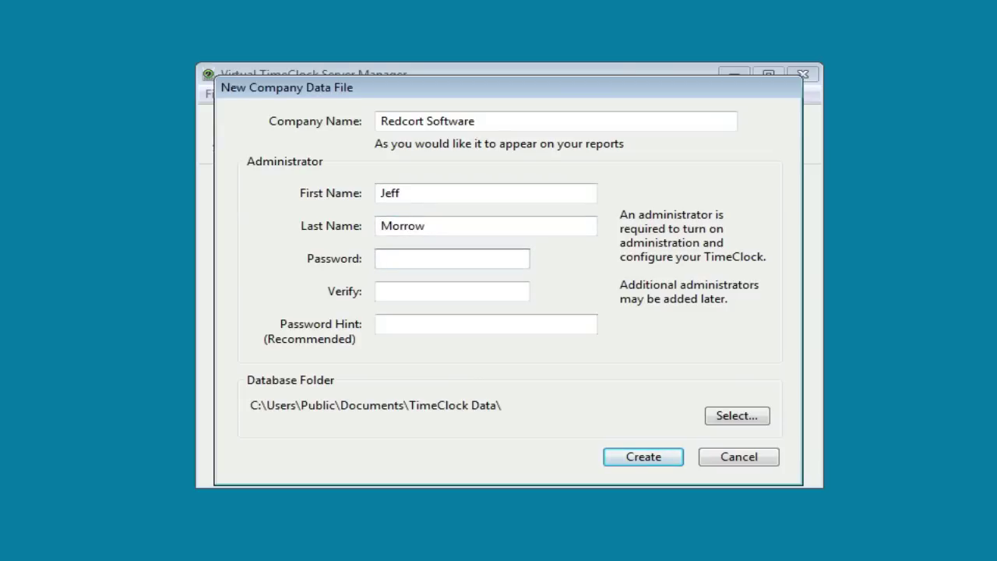
pyautogui.write('****')
pyautogui.press('Tab')
pyautogui.write('****')
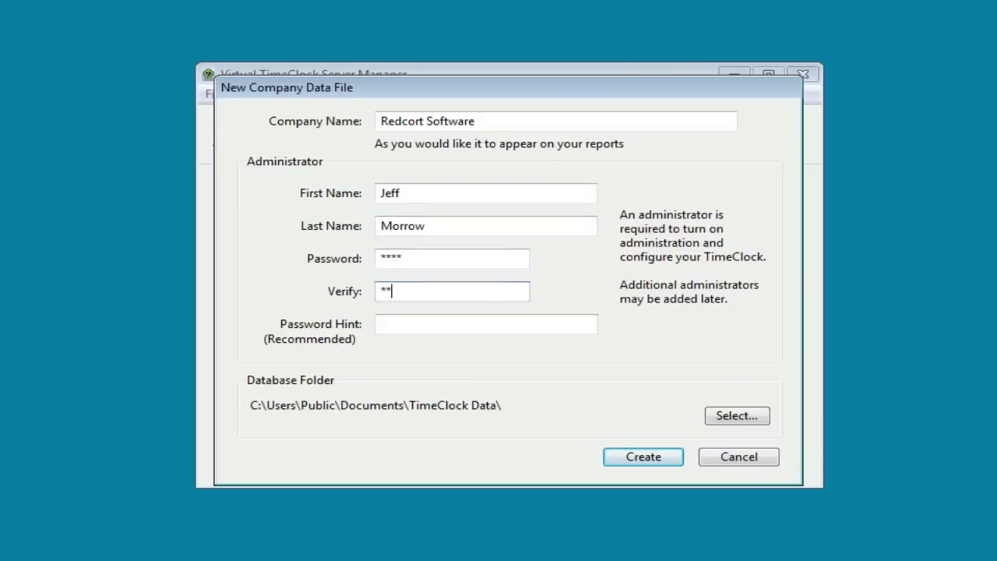
pyautogui.click(661, 459)
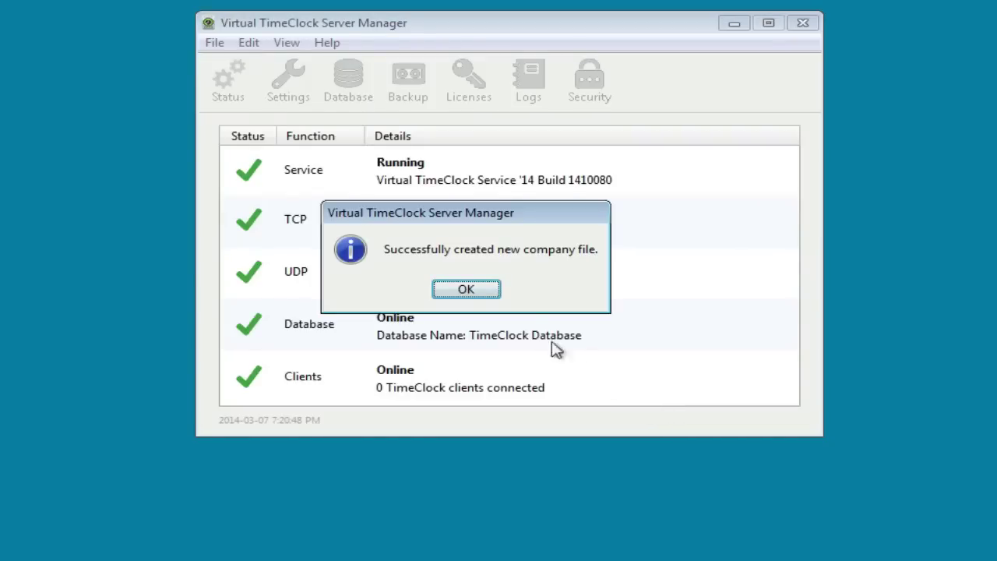
# - Dismiss the company file and service installation messages, then close the Server Manager
pyautogui.click(486, 292)
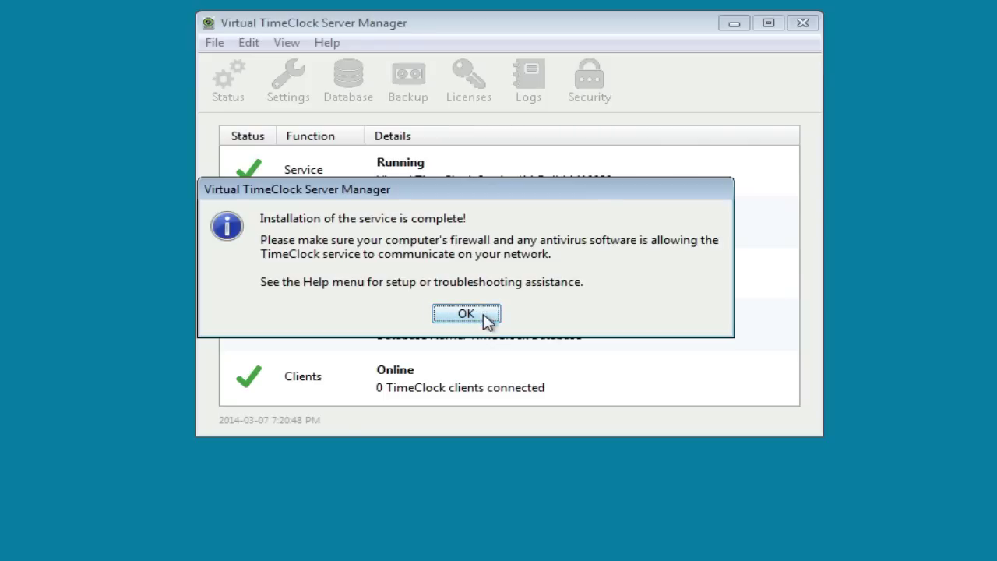
pyautogui.click(484, 314)
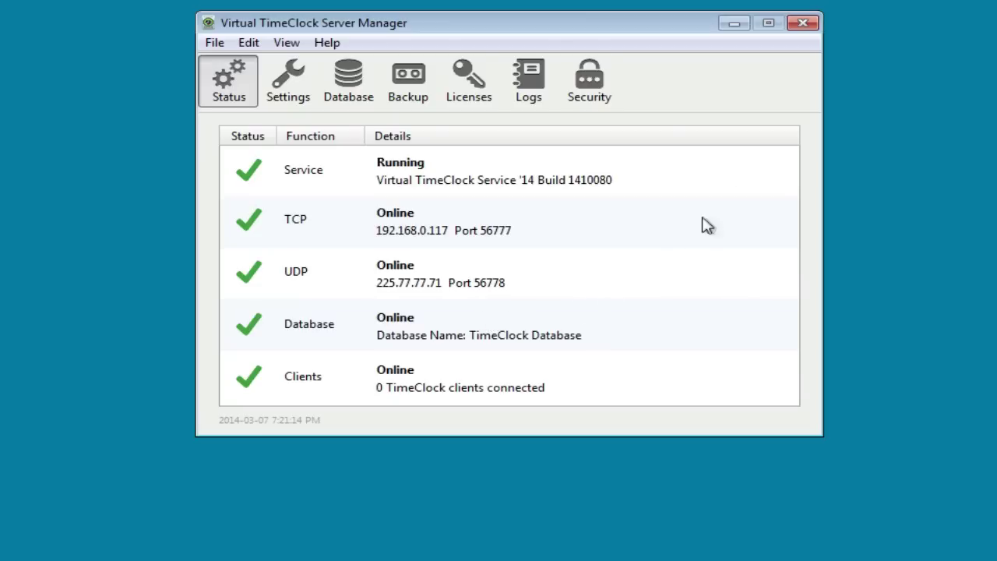
pyautogui.click(803, 24)
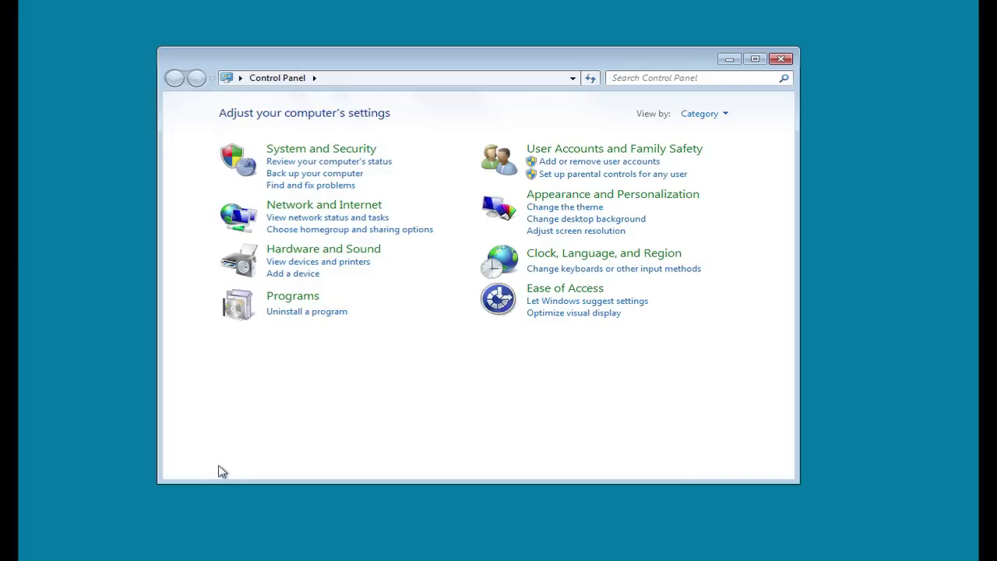
# - Go through System and Security to Windows Firewall advanced settings and show Inbound Rules
pyautogui.click(335, 150)
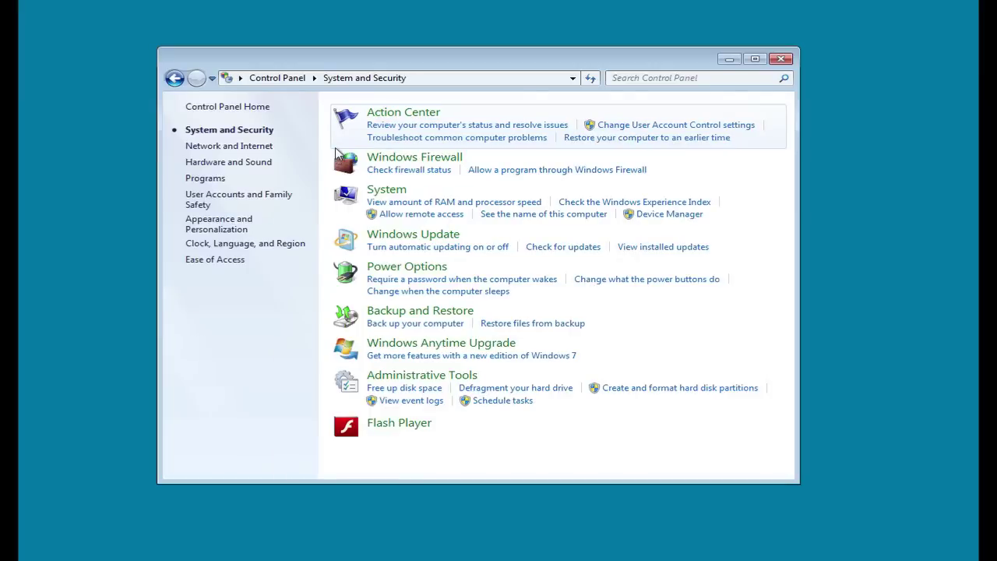
pyautogui.click(409, 160)
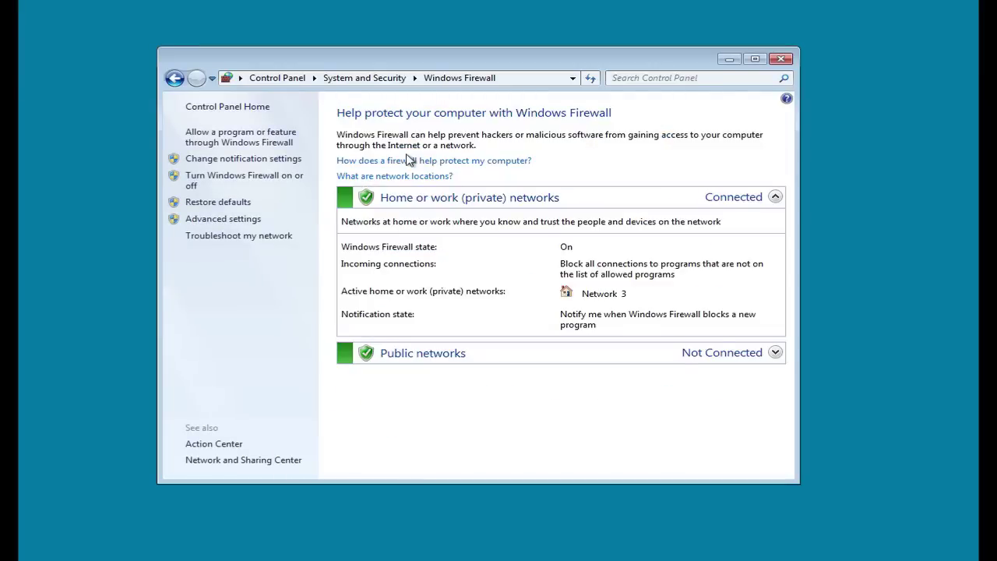
pyautogui.click(226, 219)
pyautogui.click(170, 82)
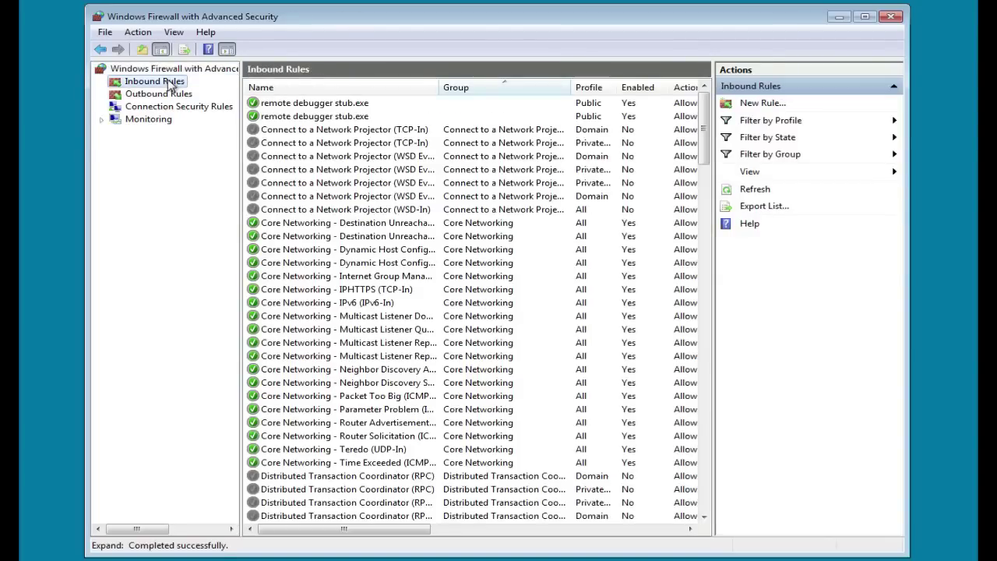
# - Create inbound port rule 'VTC TCP' allowing TCP port 56777 on all profiles
pyautogui.click(760, 104)
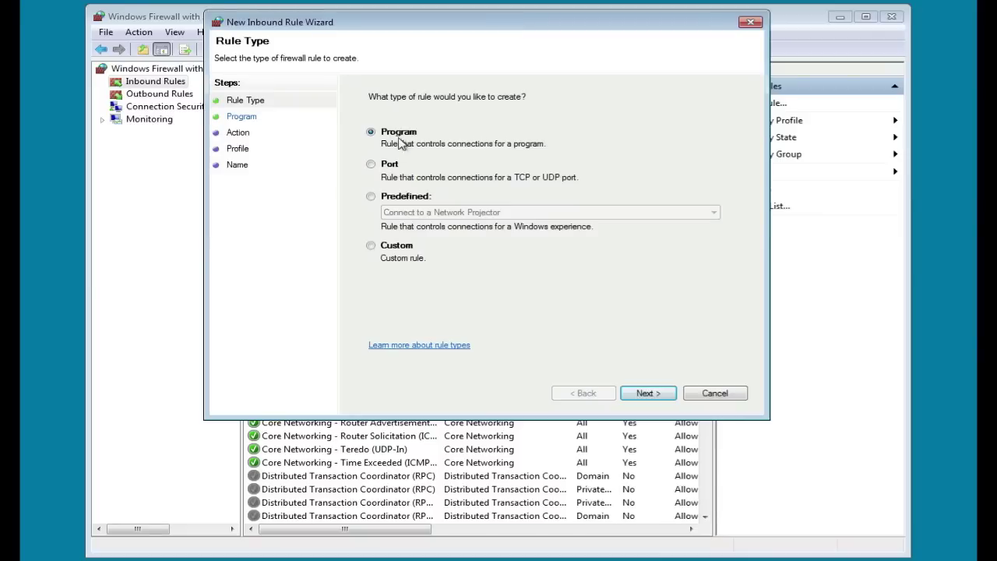
pyautogui.click(383, 166)
pyautogui.click(650, 394)
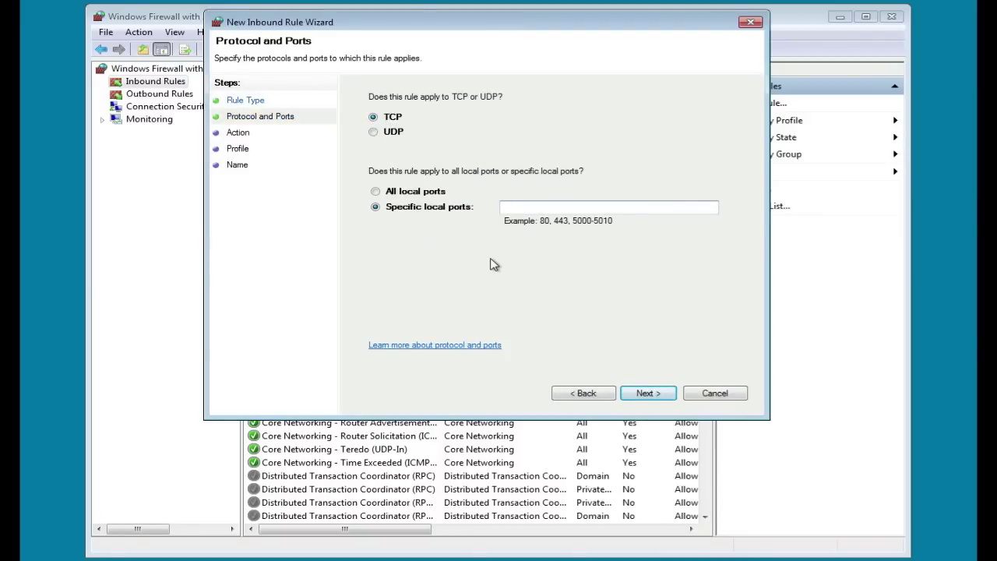
pyautogui.write('56777')
pyautogui.click(643, 392)
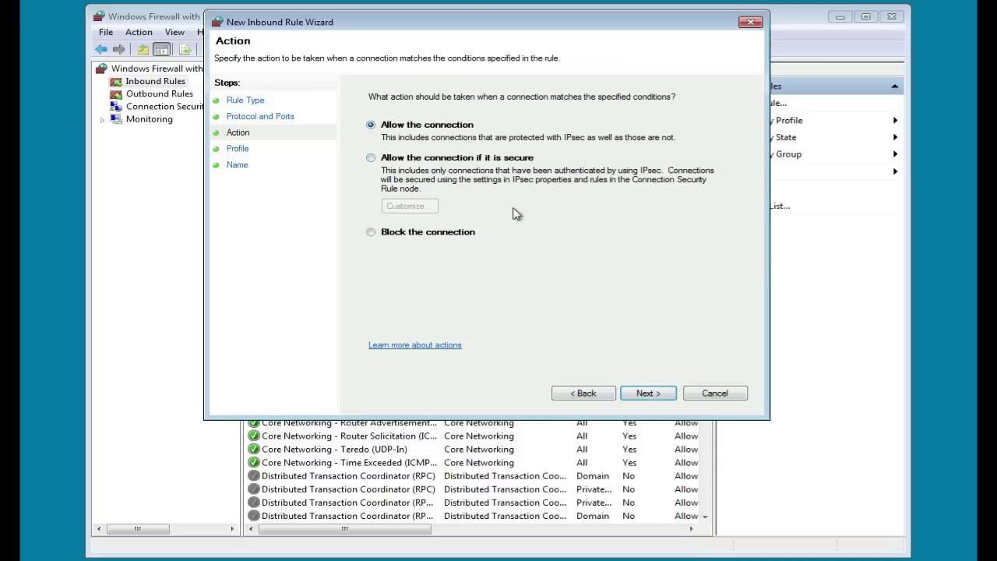
pyautogui.click(644, 393)
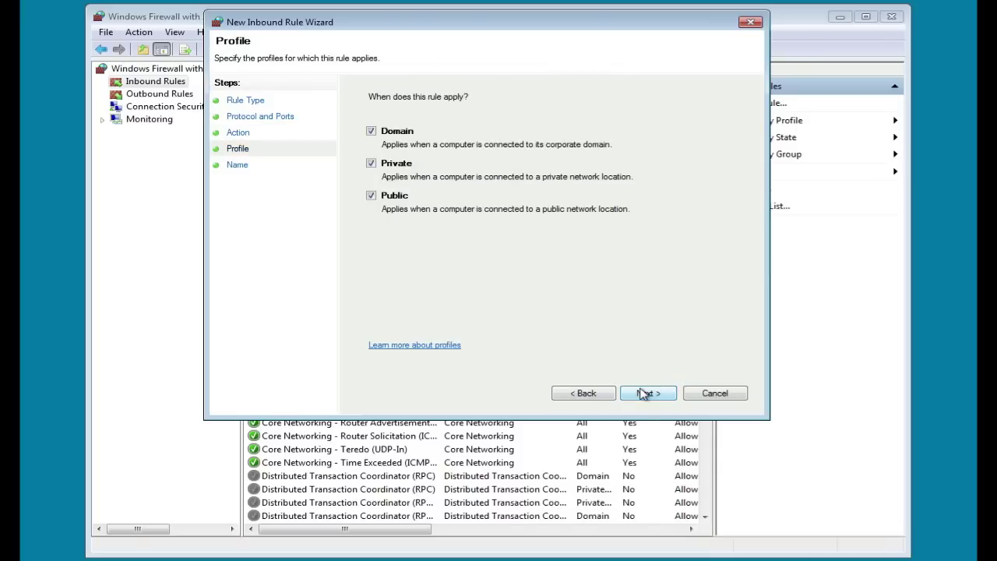
pyautogui.click(643, 394)
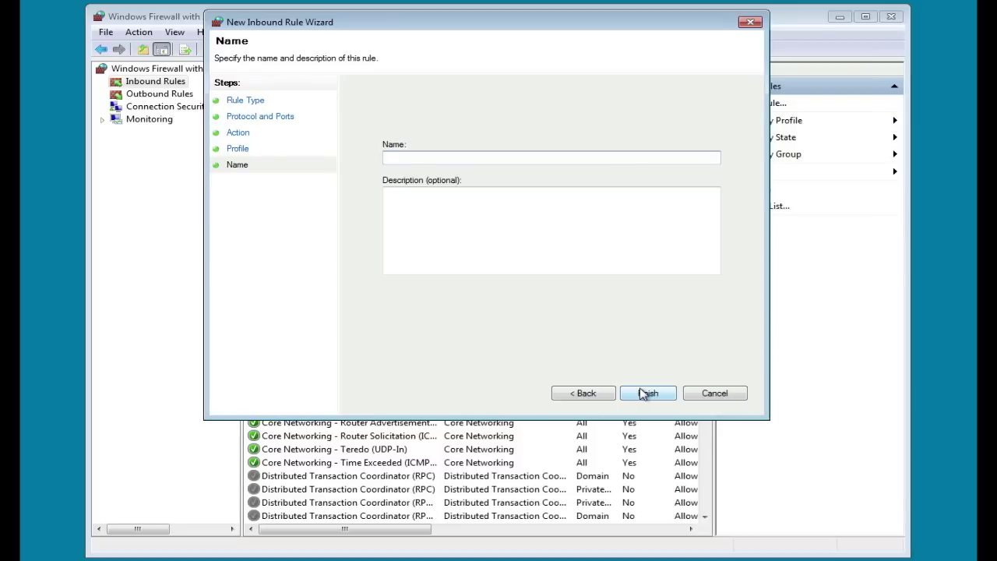
pyautogui.write('VTC TCP')
pyautogui.click(661, 394)
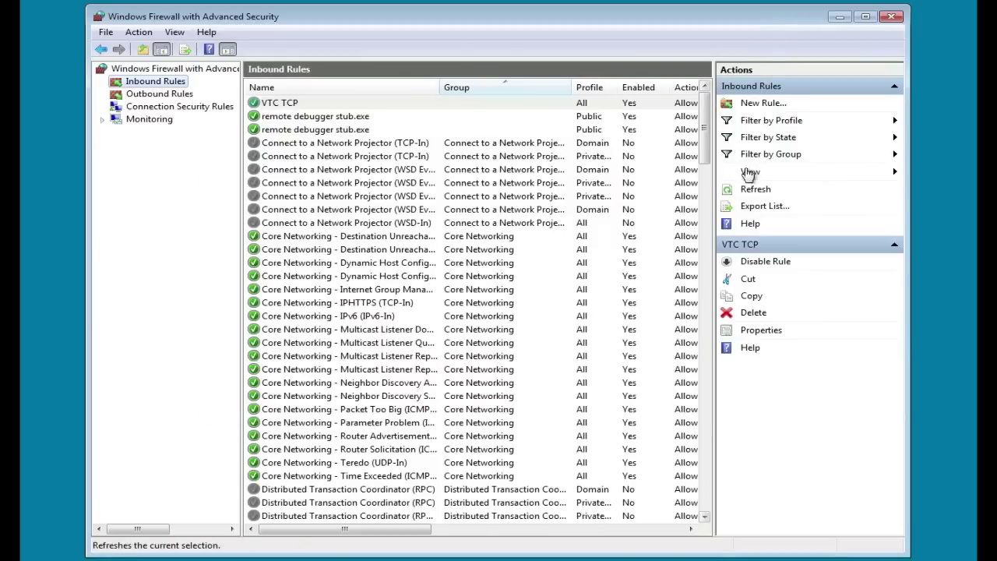
# - Start a new inbound port rule for UDP local port 56778
pyautogui.click(757, 105)
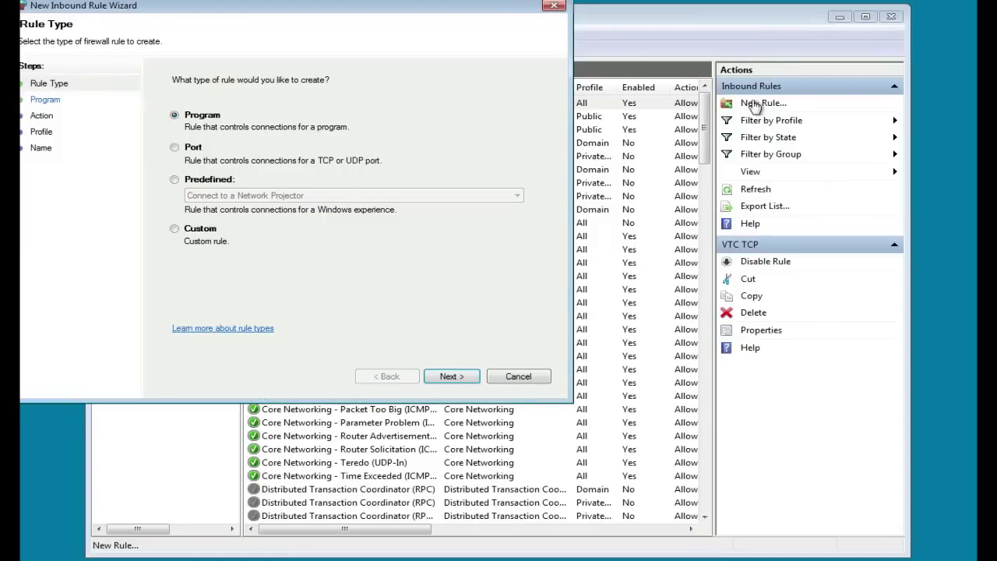
pyautogui.moveTo(352, 9); pyautogui.dragTo(544, 29)
pyautogui.click(384, 168)
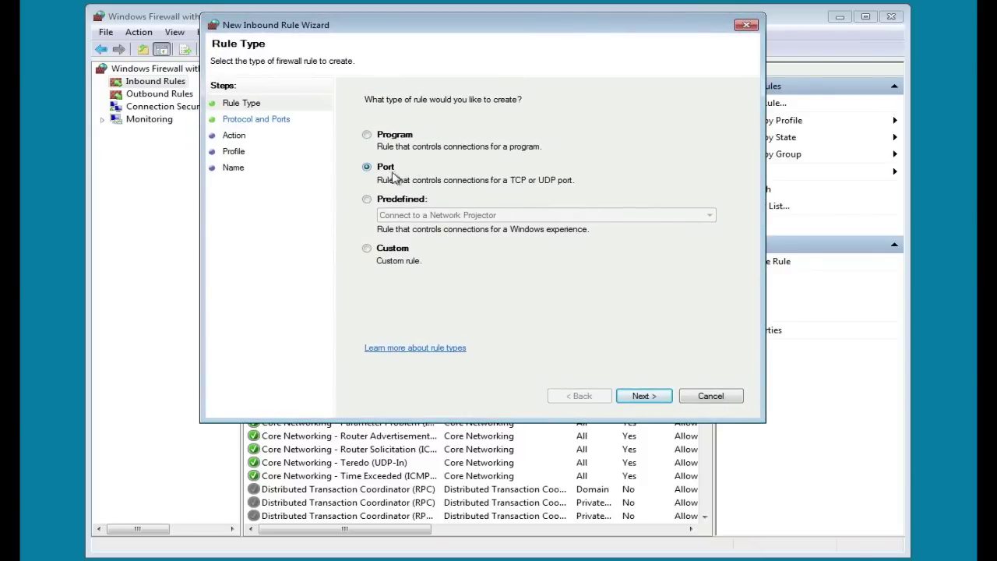
pyautogui.click(640, 396)
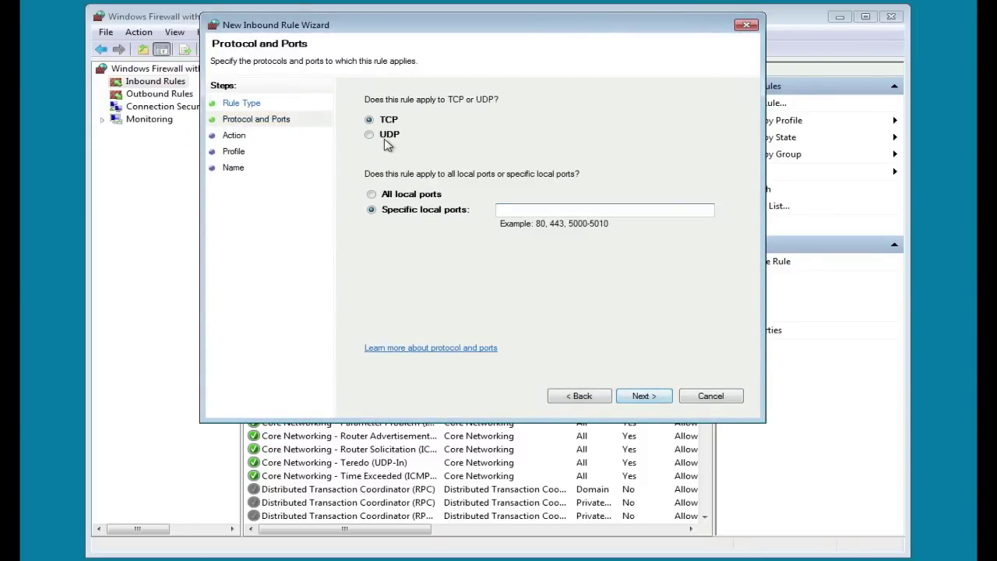
pyautogui.click(370, 134)
pyautogui.click(517, 211)
pyautogui.write('56778')
# - Allow the connection on all profiles, name the rule 'VTC UDP', and close the firewall windows
pyautogui.click(644, 395)
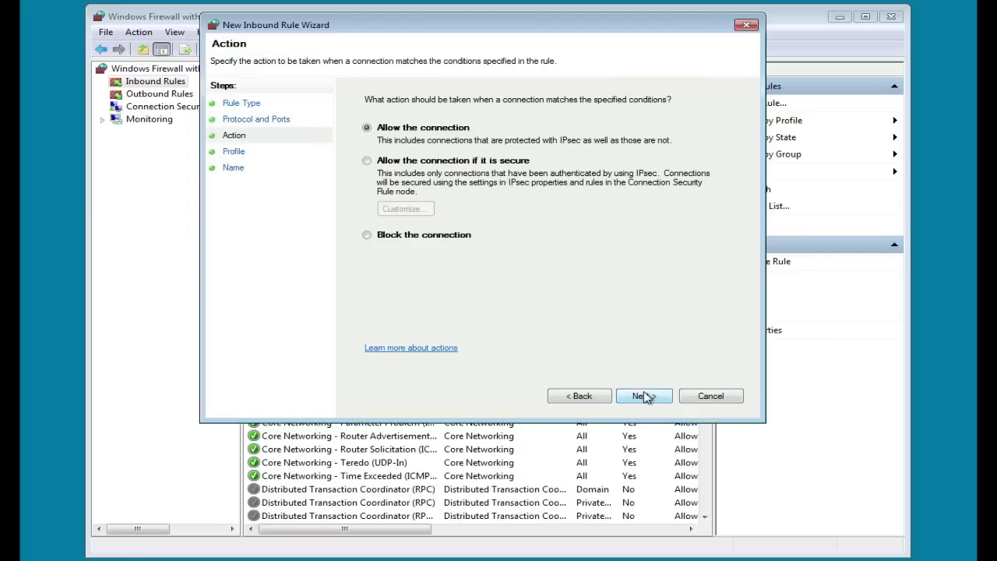
pyautogui.click(644, 396)
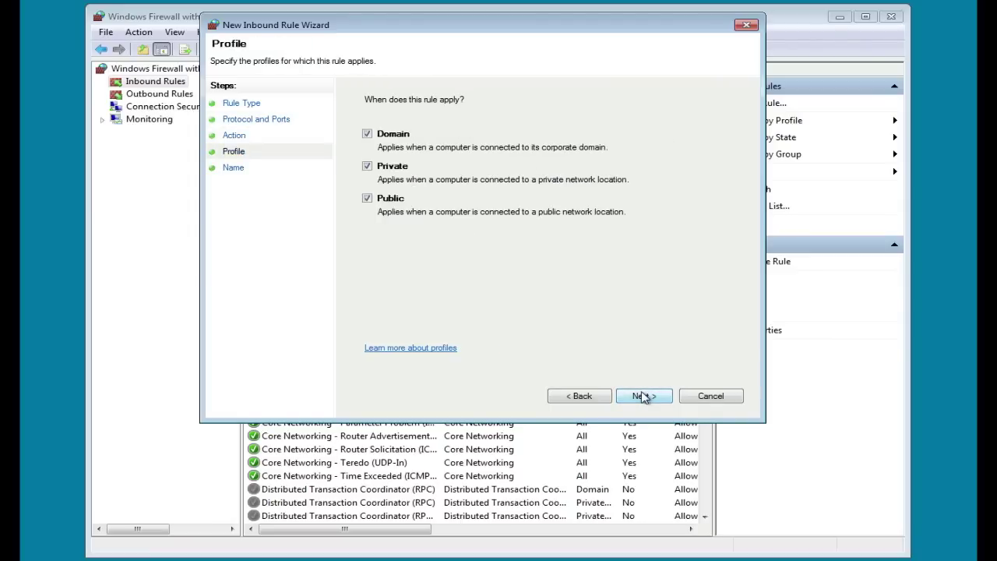
pyautogui.click(644, 396)
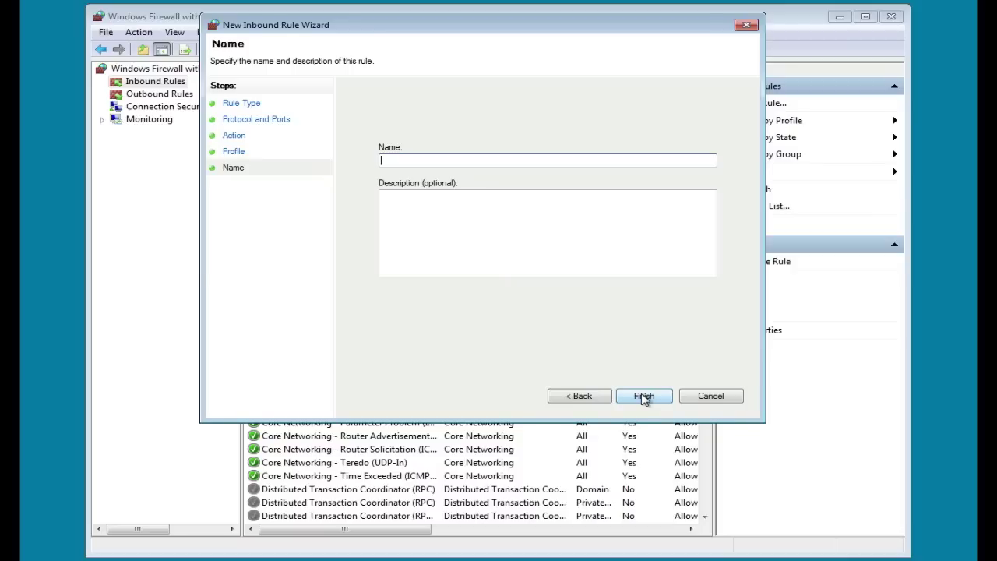
pyautogui.write('VTC UDP')
pyautogui.click(657, 398)
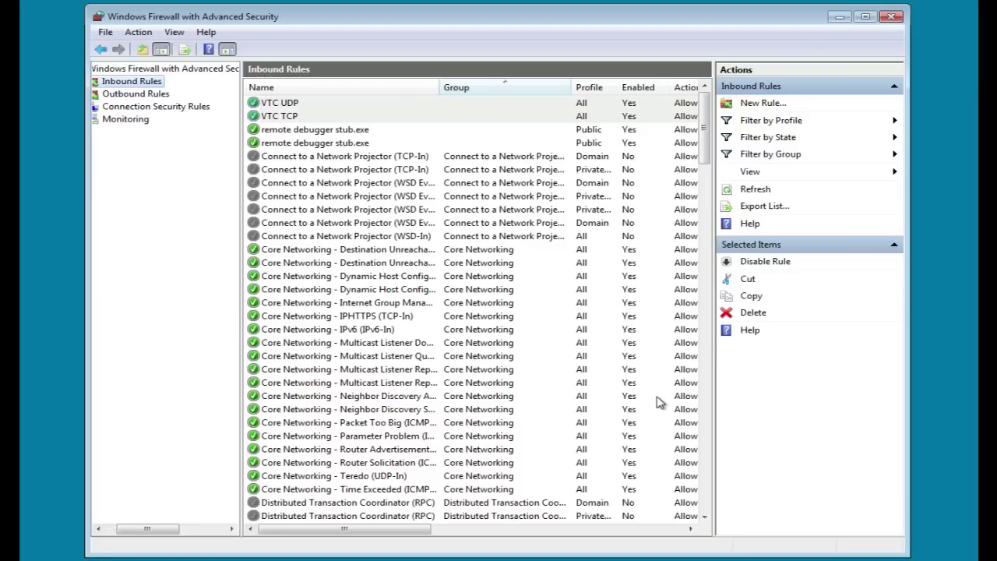
pyautogui.click(892, 17)
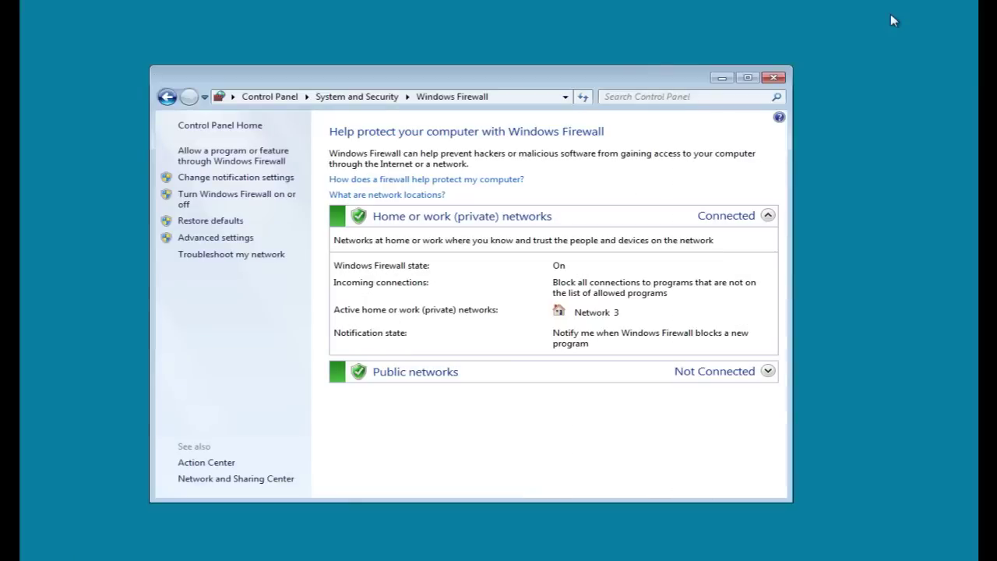
pyautogui.click(774, 78)
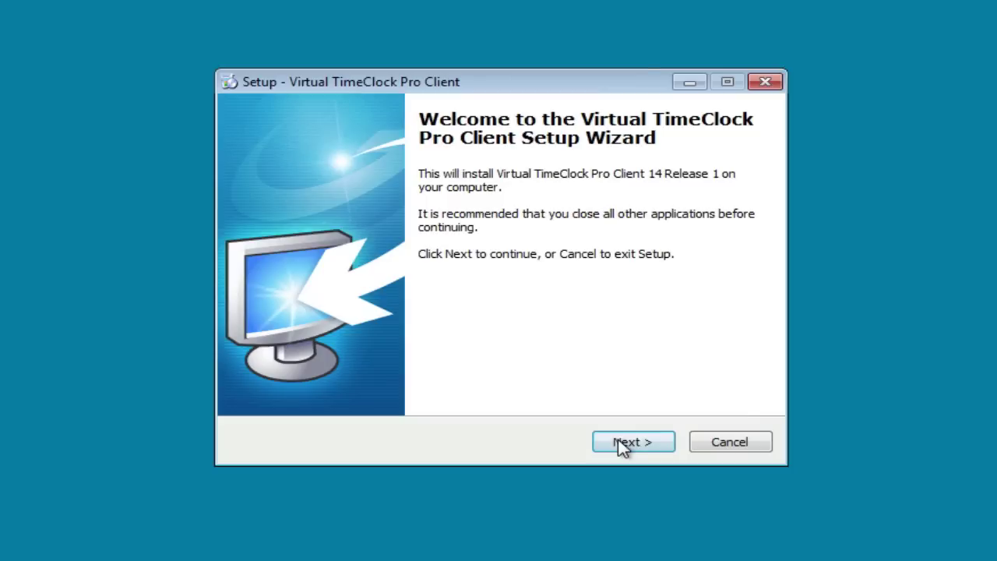
# - Install the Pro Client, accepting the licence and default location, Start Menu folder and tasks
pyautogui.click(618, 443)
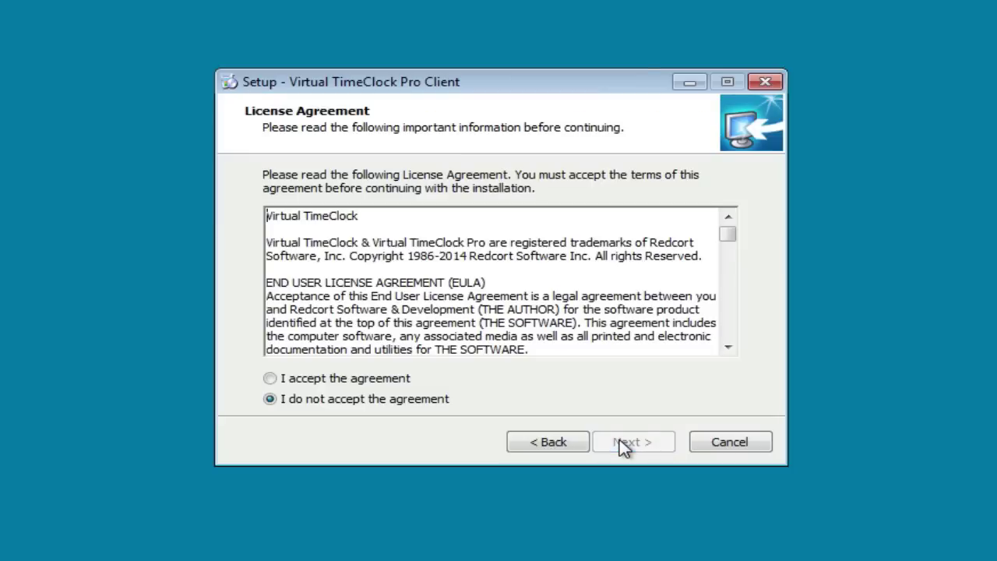
pyautogui.click(368, 379)
pyautogui.click(652, 444)
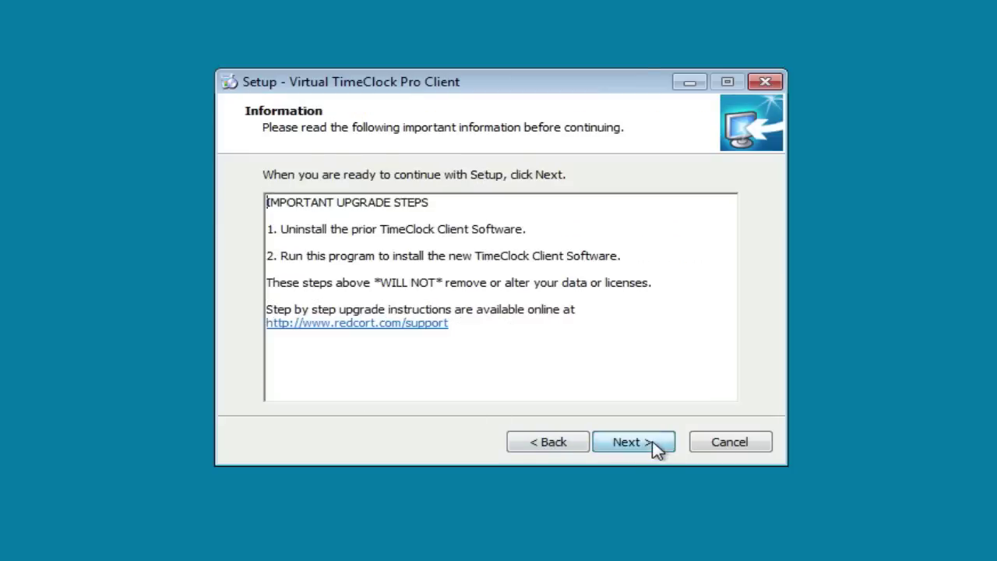
pyautogui.click(648, 445)
pyautogui.click(646, 443)
pyautogui.click(646, 443)
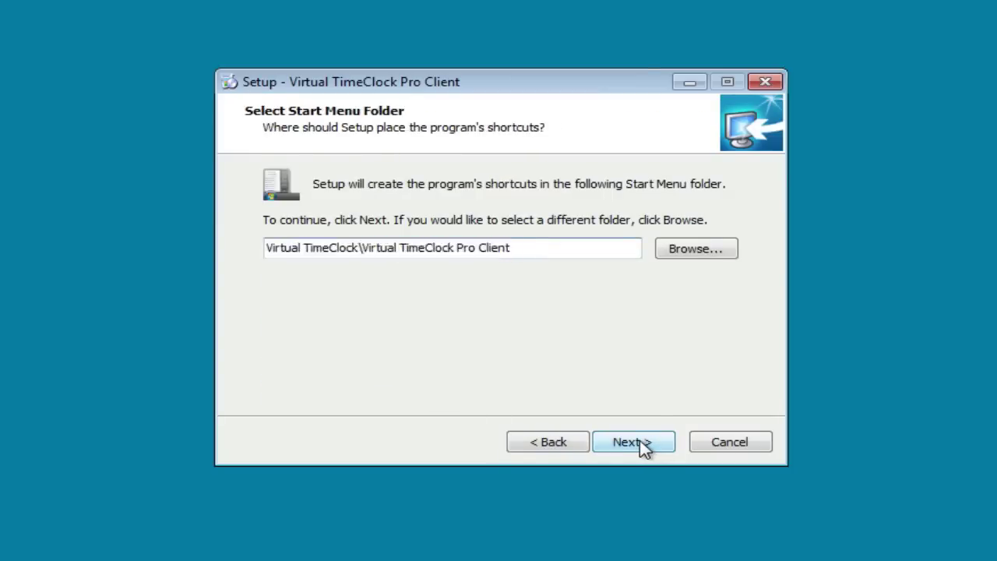
pyautogui.click(645, 443)
pyautogui.click(645, 443)
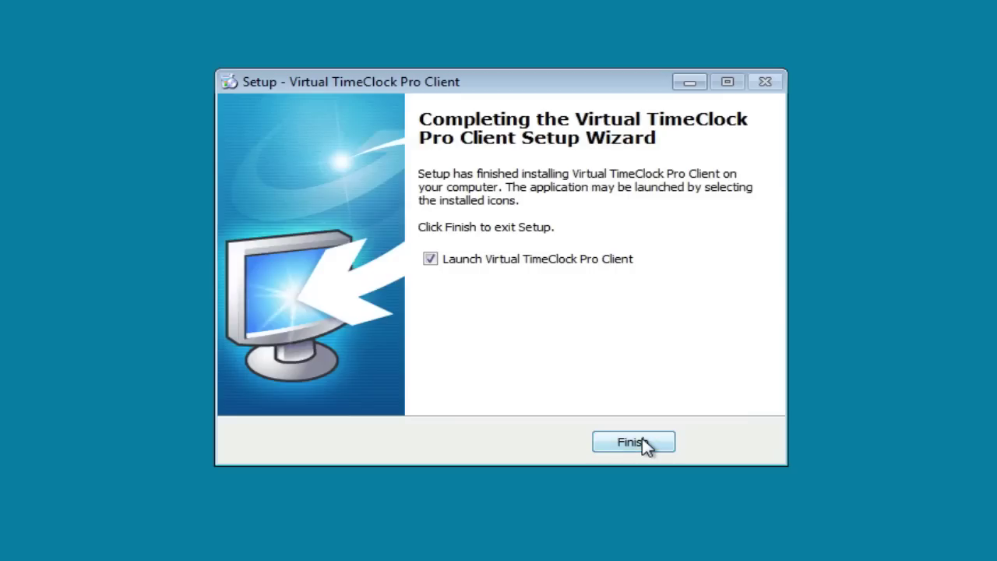
# - Launch the client, connect to the local server and log in to TimeClock Users
pyautogui.click(645, 443)
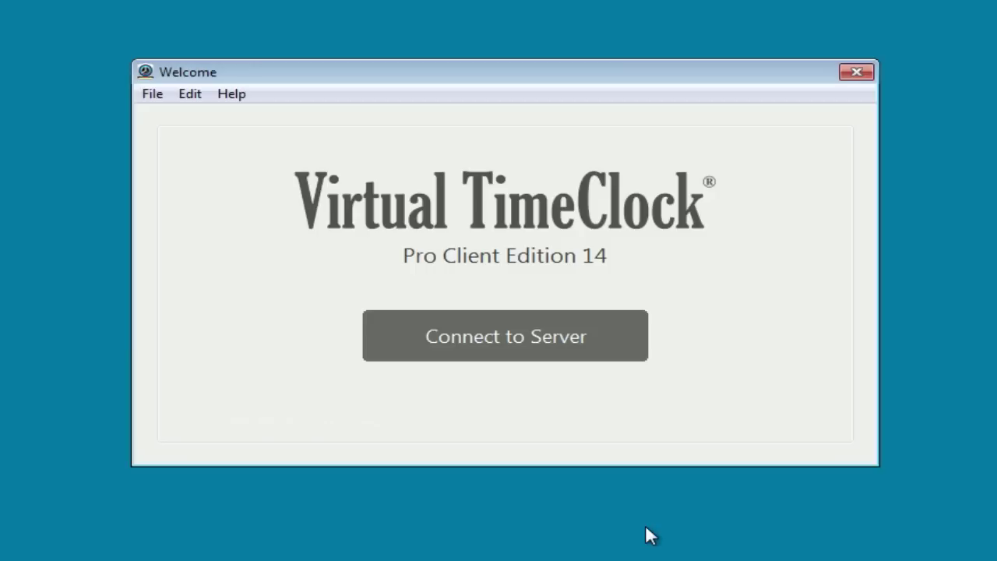
pyautogui.click(554, 343)
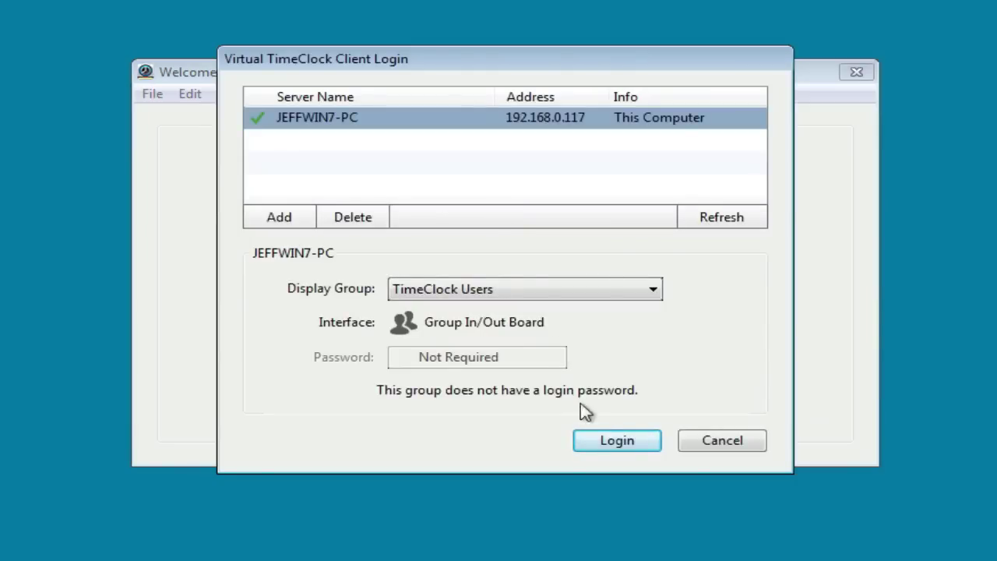
pyautogui.click(603, 442)
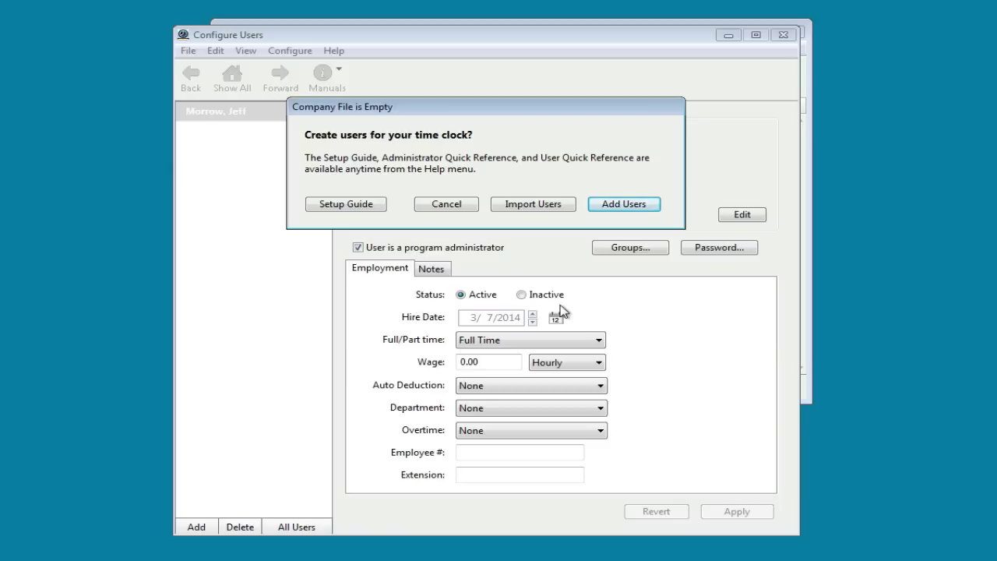
# - Add a user with the employee's first and last name and save the record
pyautogui.click(606, 206)
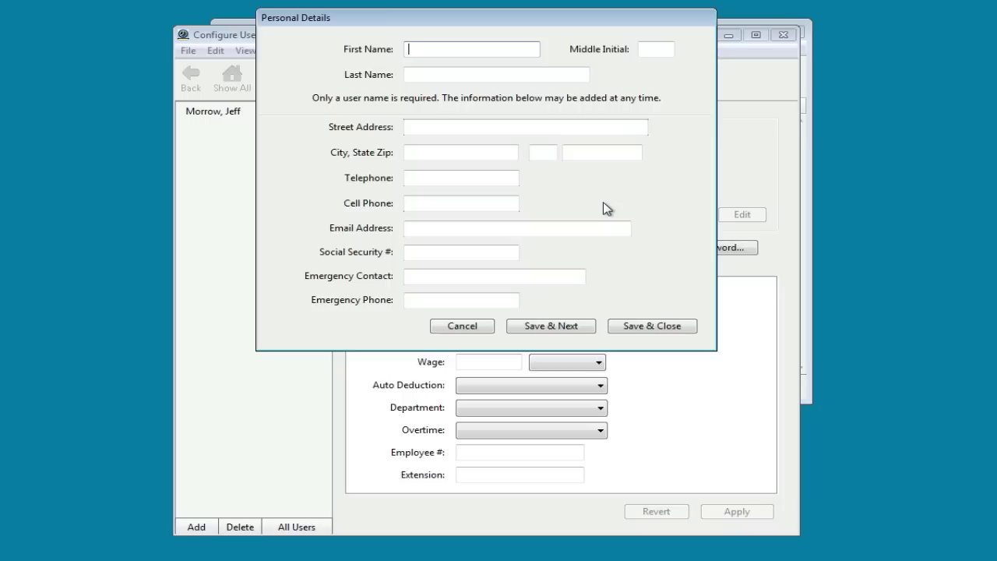
pyautogui.press('Tab')
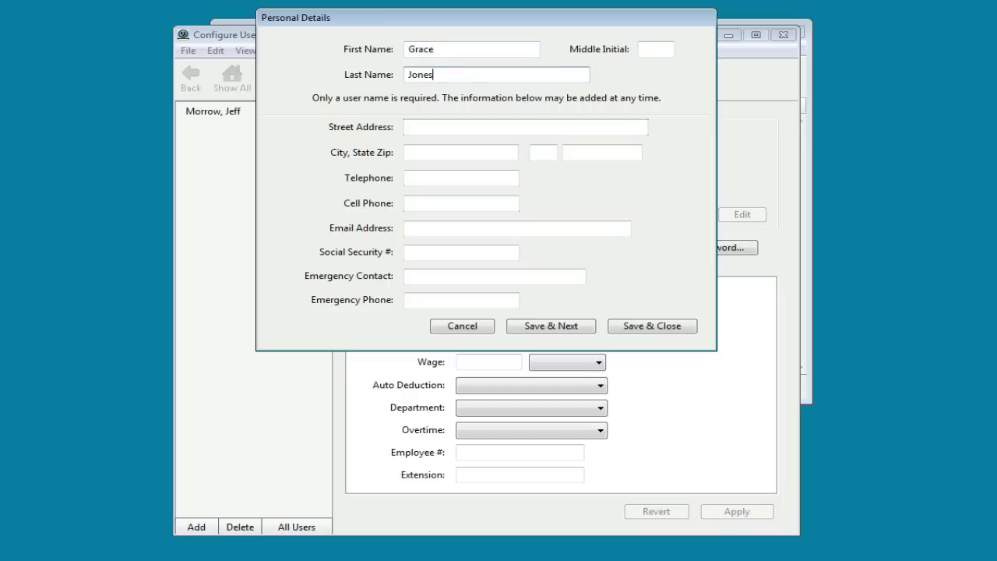
pyautogui.click(684, 327)
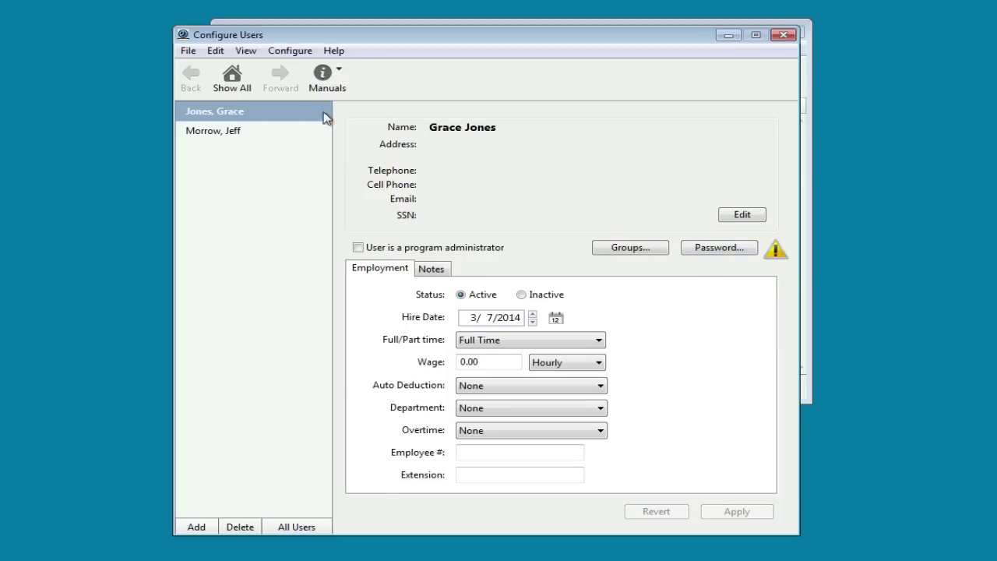
# - Assign all users to the Weekly Only overtime rule, then return to the Show All overview
pyautogui.click(243, 84)
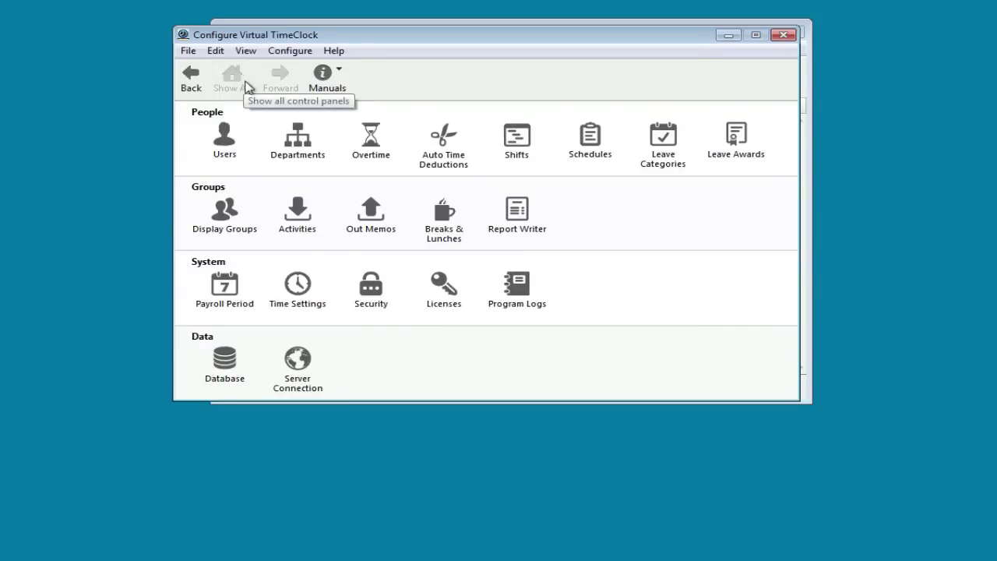
pyautogui.click(370, 140)
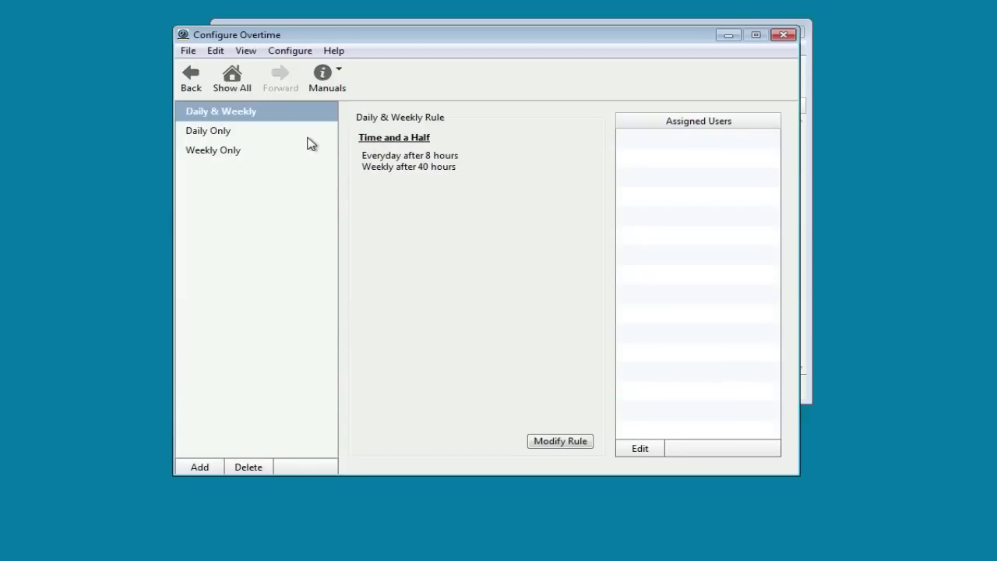
pyautogui.click(238, 152)
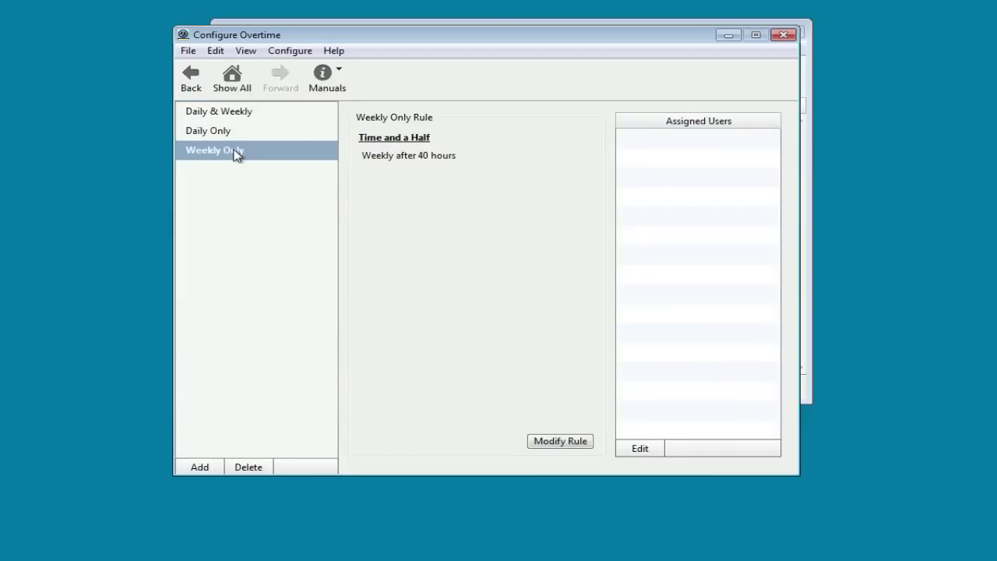
pyautogui.click(641, 452)
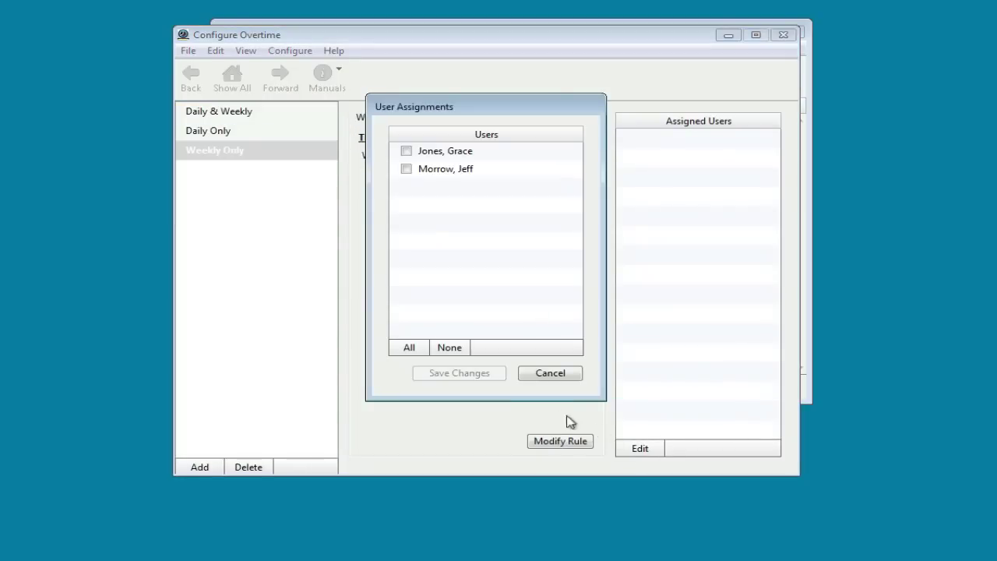
pyautogui.click(410, 349)
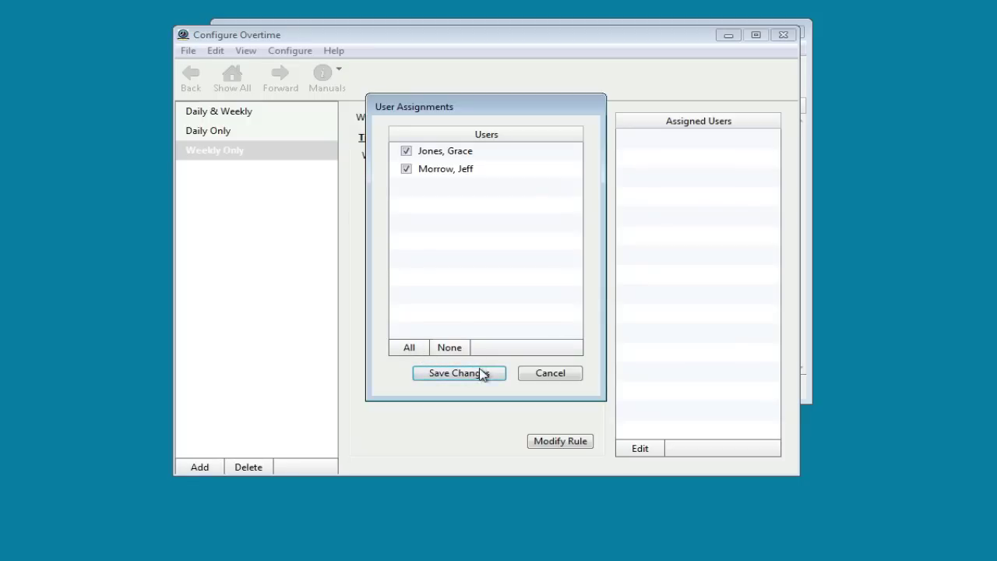
pyautogui.click(481, 373)
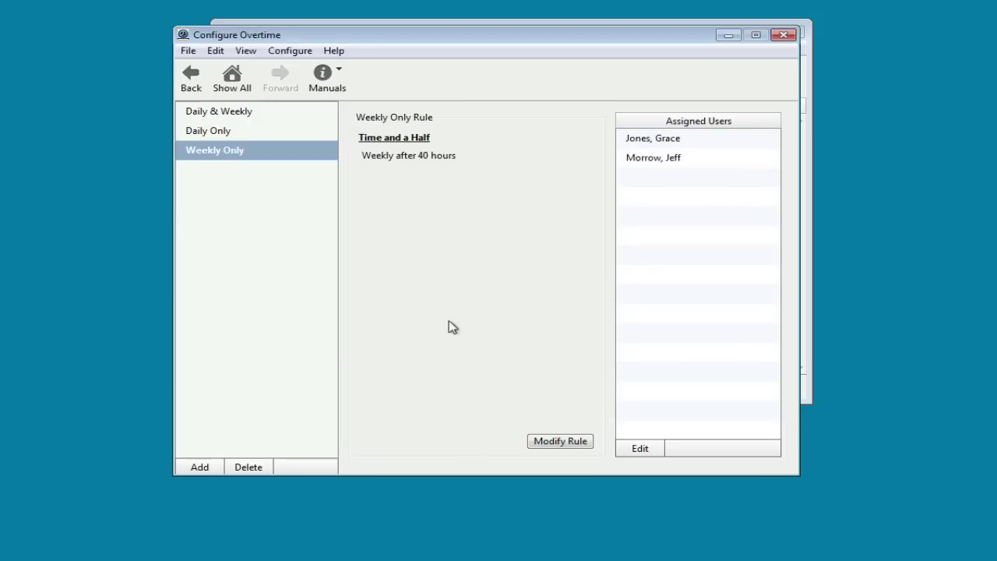
pyautogui.click(234, 78)
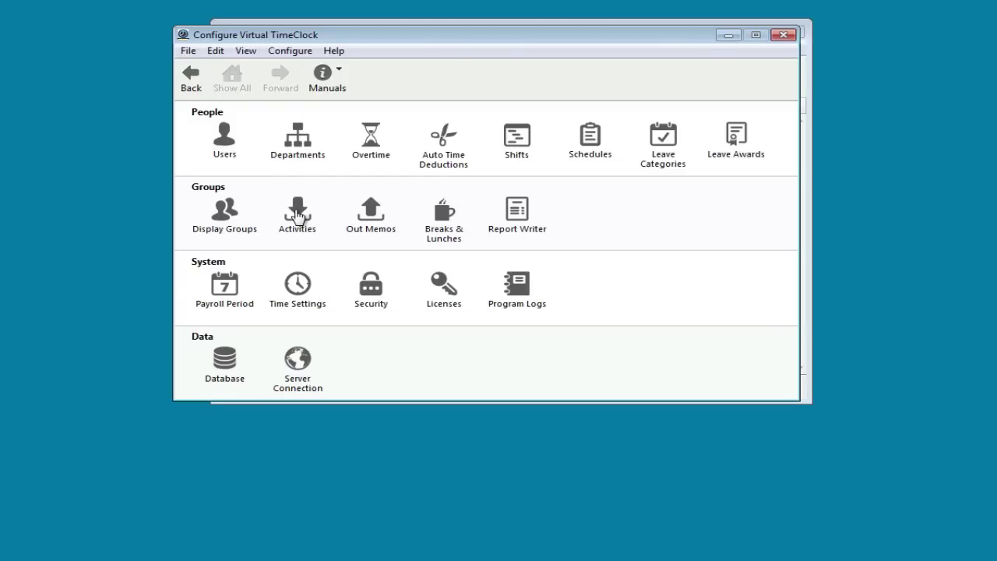
# - Review the In activity, then keep the TimeClock Users display group on In/Out Board - One List
pyautogui.click(298, 216)
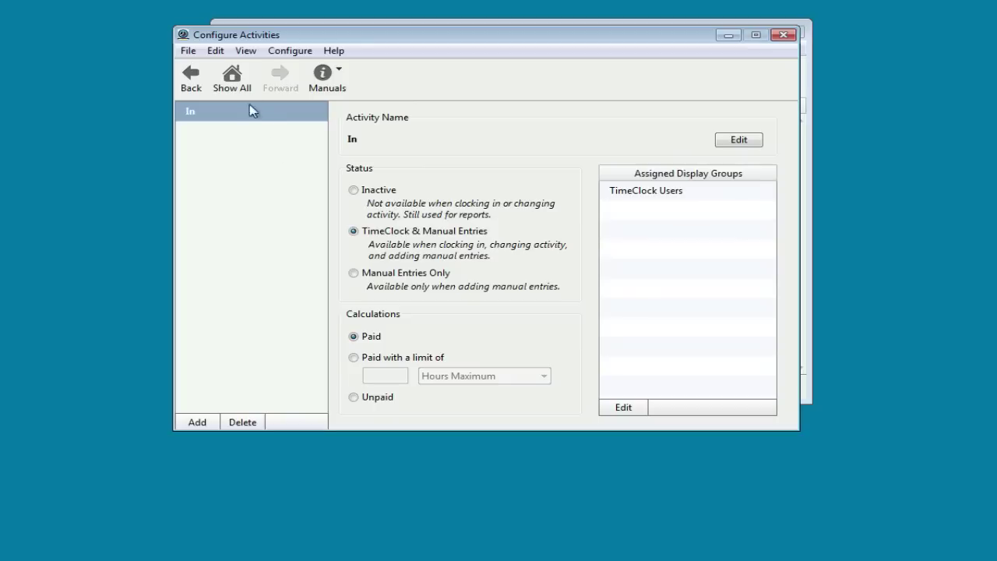
pyautogui.click(236, 82)
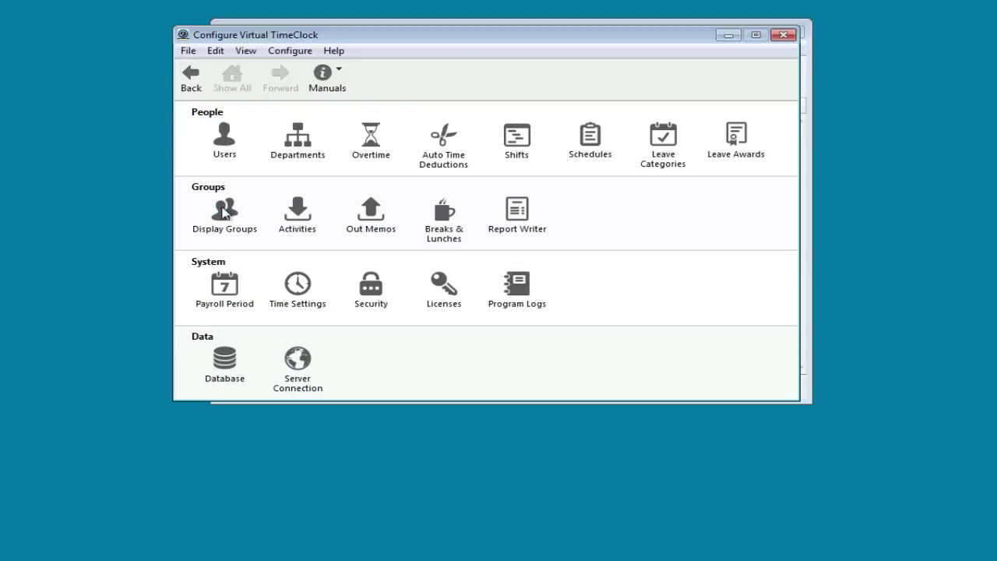
pyautogui.click(223, 212)
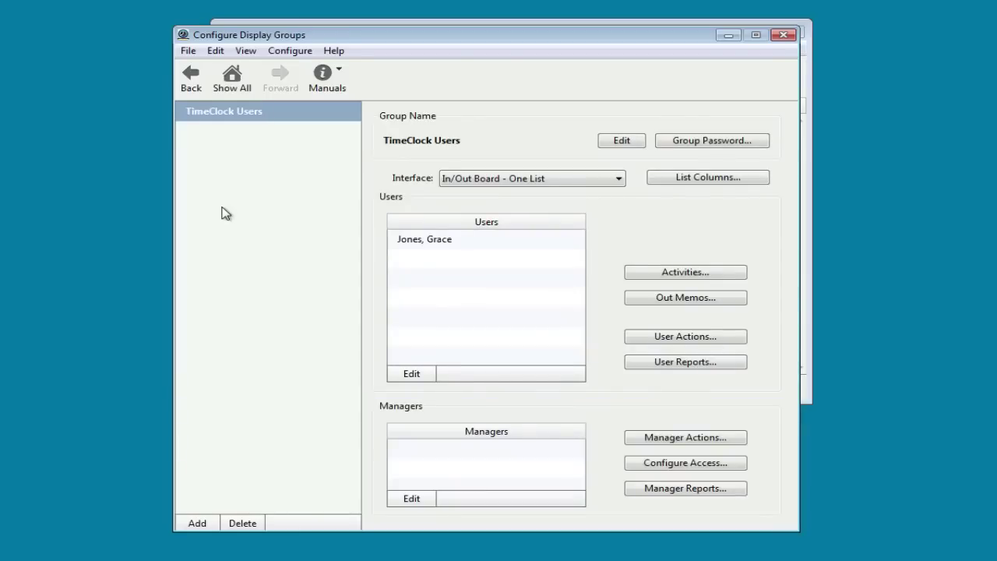
pyautogui.click(596, 182)
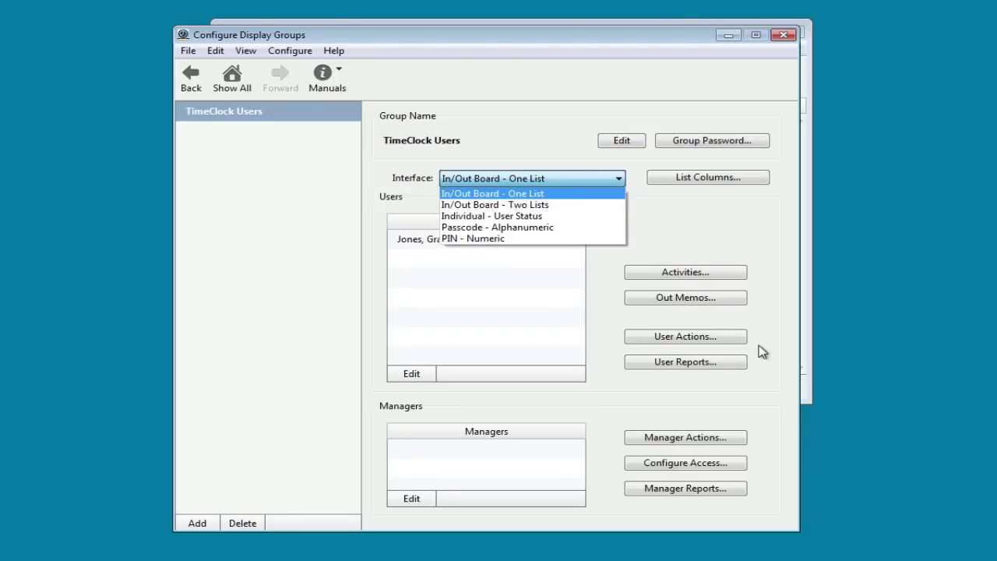
pyautogui.click(770, 438)
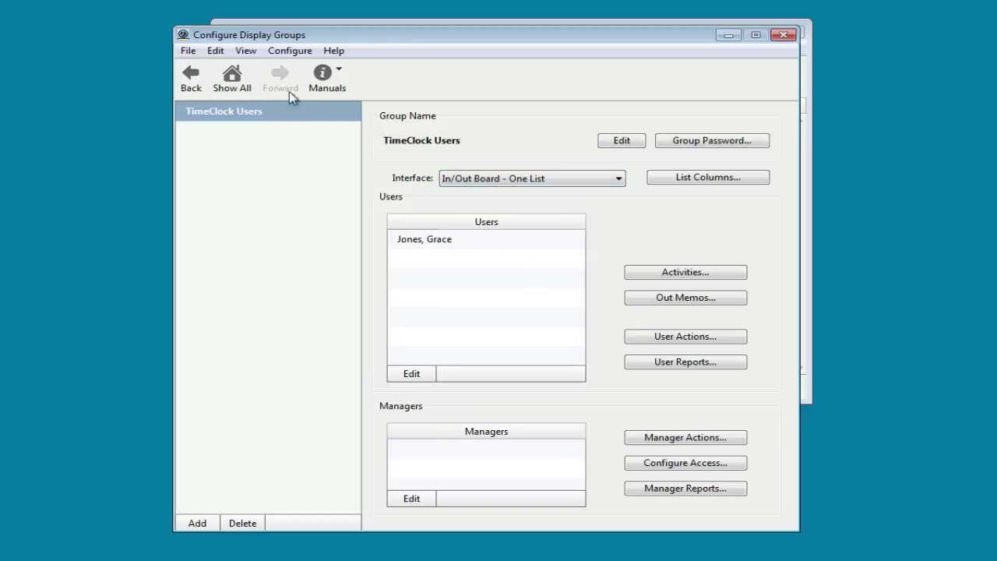
# - Apply a Weekly payroll period starting 3/3/2014
pyautogui.click(233, 78)
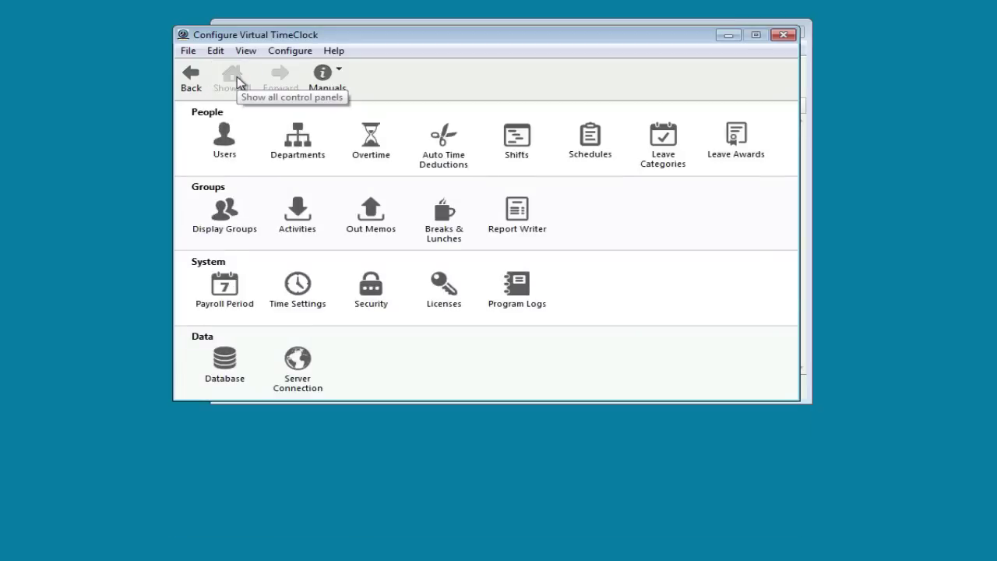
pyautogui.click(226, 282)
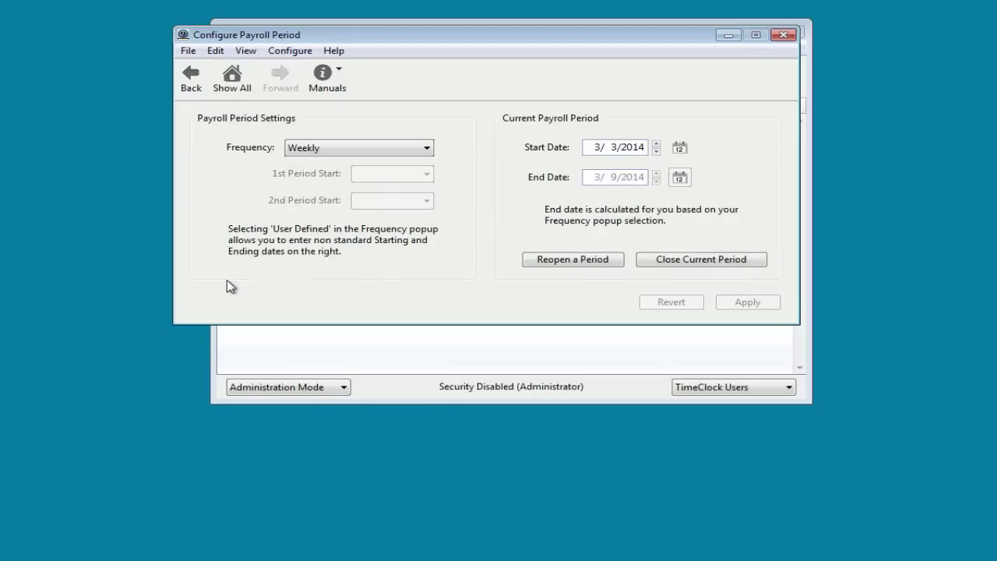
pyautogui.click(427, 148)
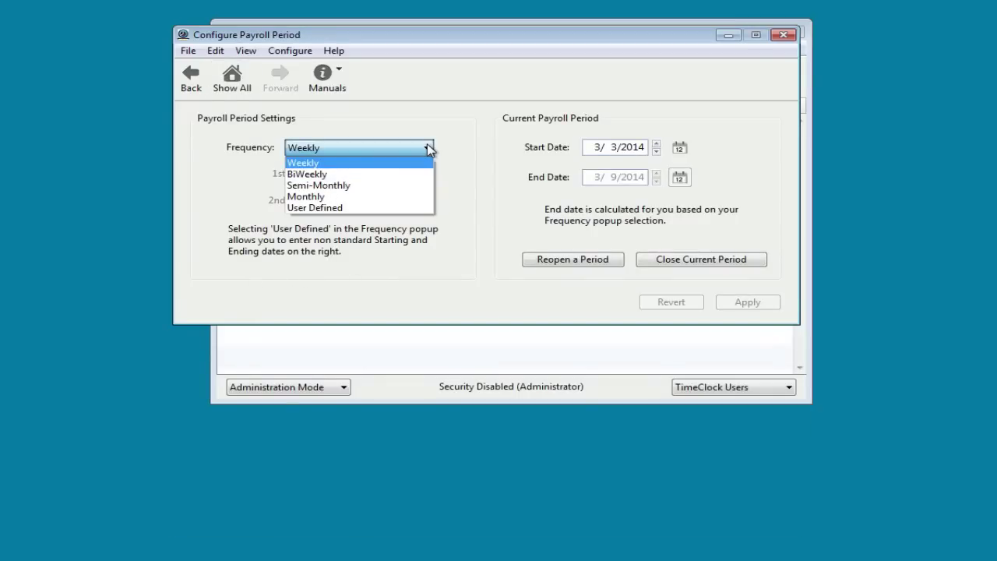
pyautogui.click(428, 148)
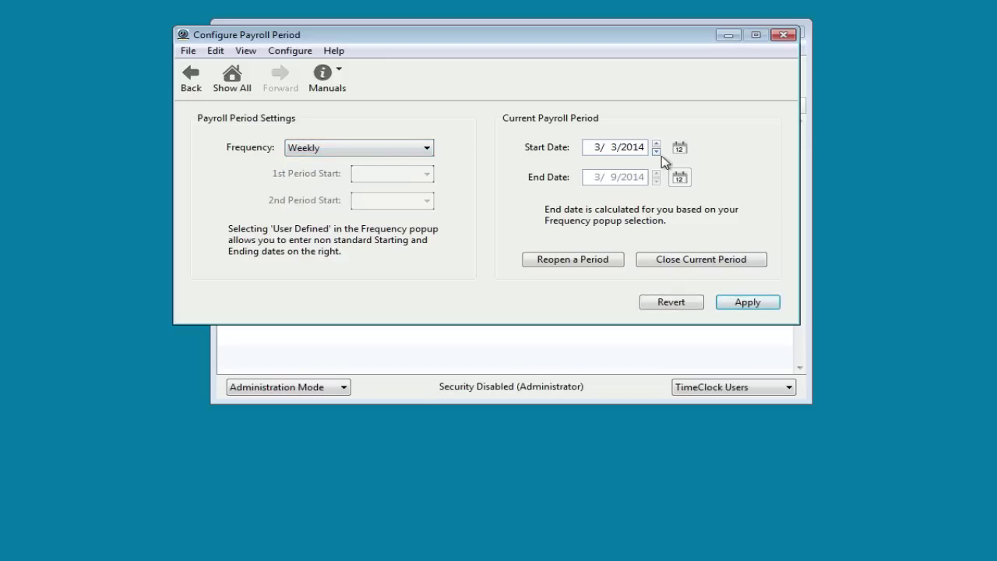
pyautogui.press('Return')
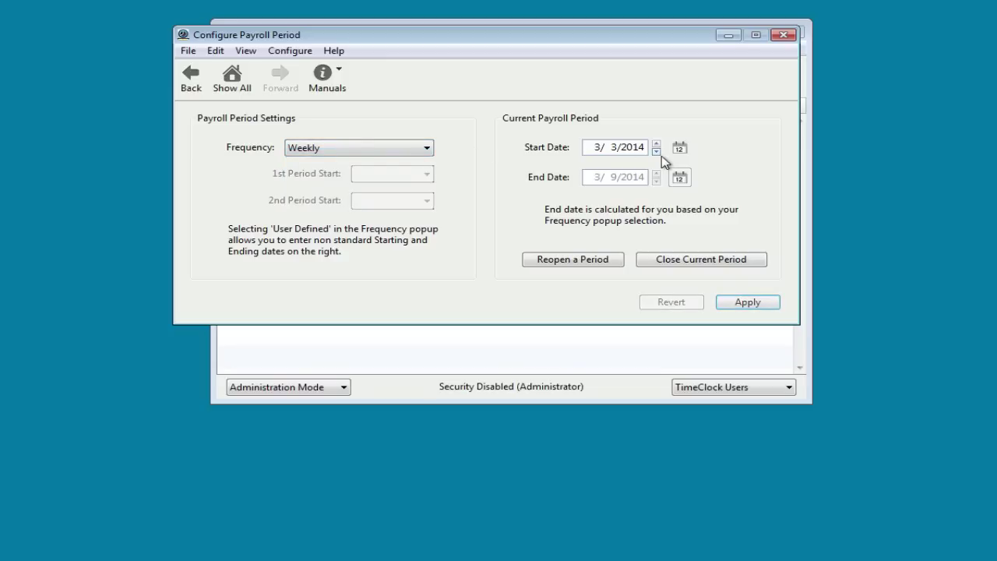
# - Check the Time Settings, where the workweek starts Monday, and return to the overview
pyautogui.click(233, 81)
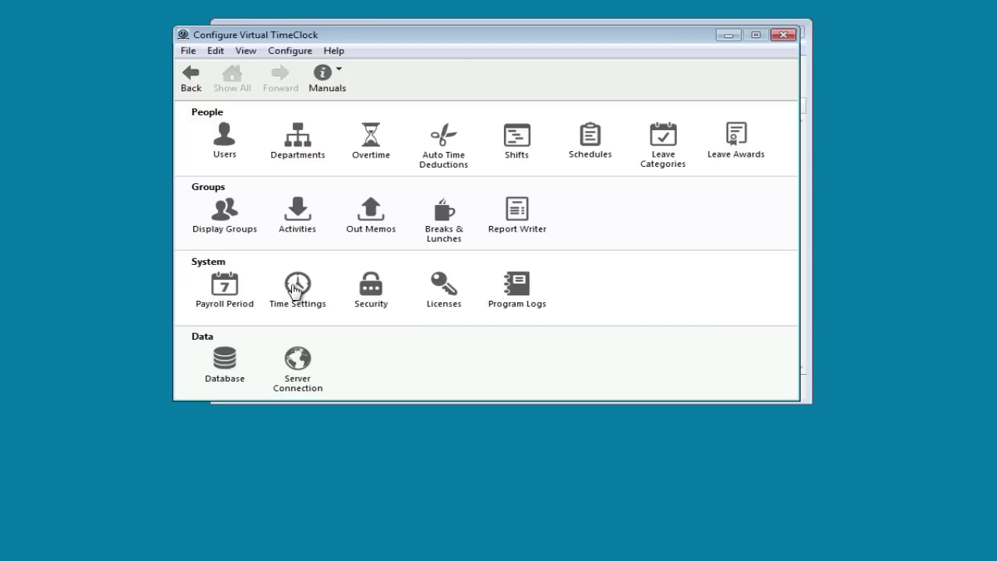
pyautogui.click(296, 286)
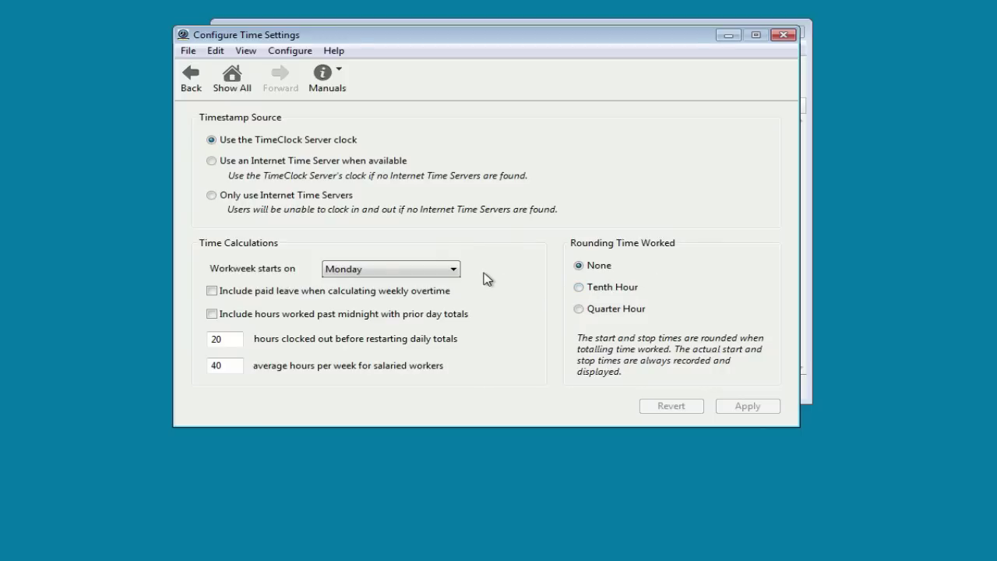
pyautogui.click(240, 80)
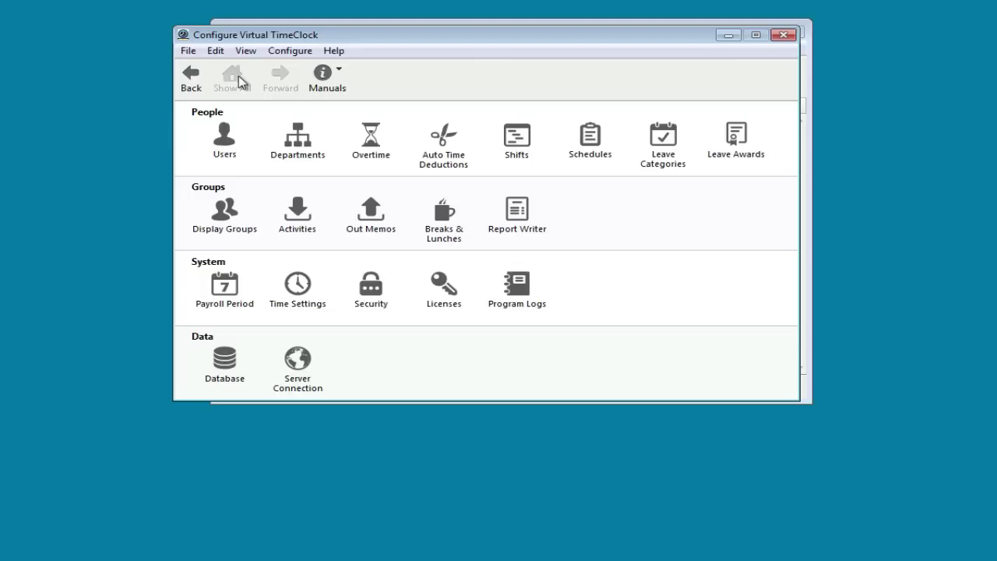
# - Close the Configure window and turn administration off, keeping the TimeClock Users display group
pyautogui.click(785, 35)
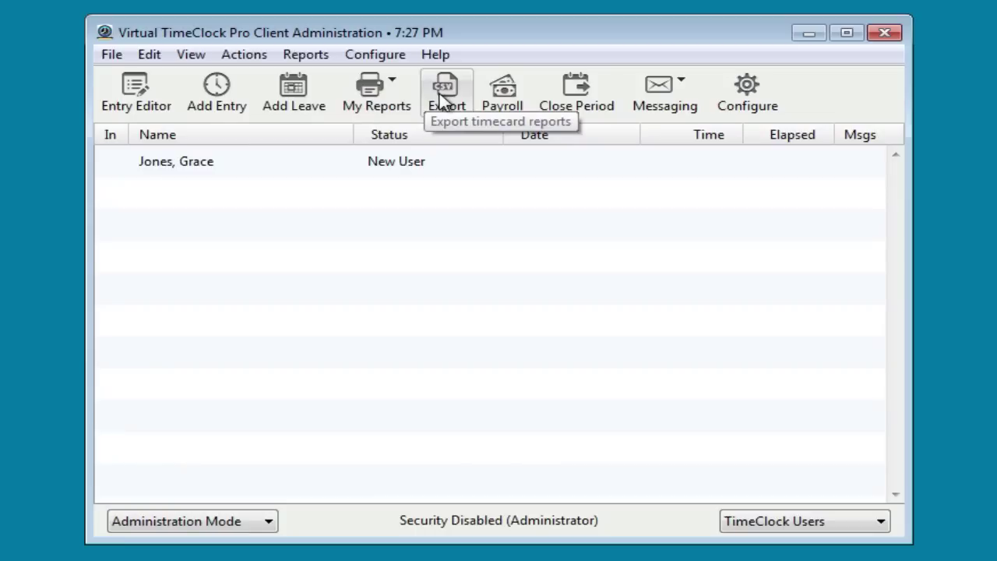
pyautogui.click(441, 99)
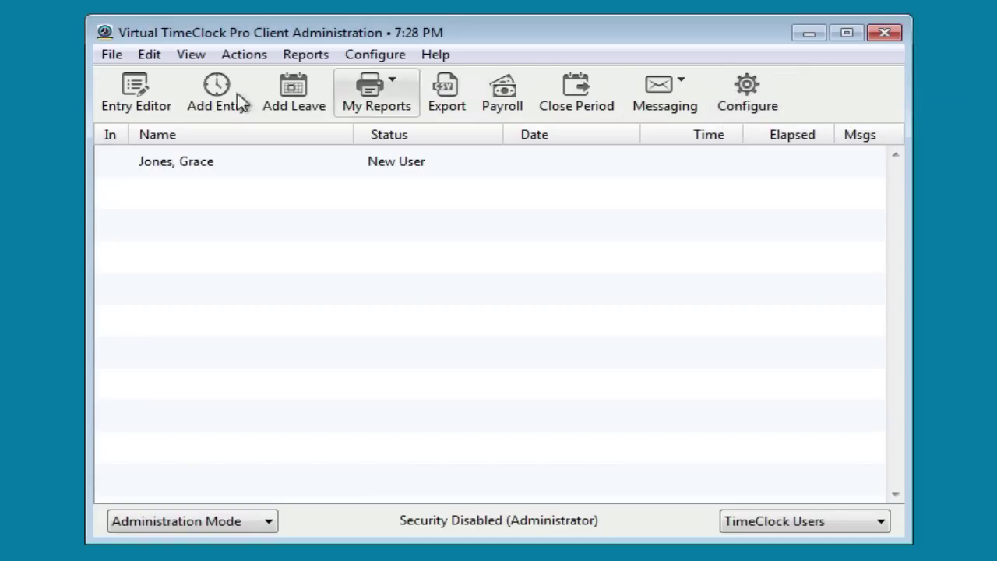
pyautogui.click(112, 57)
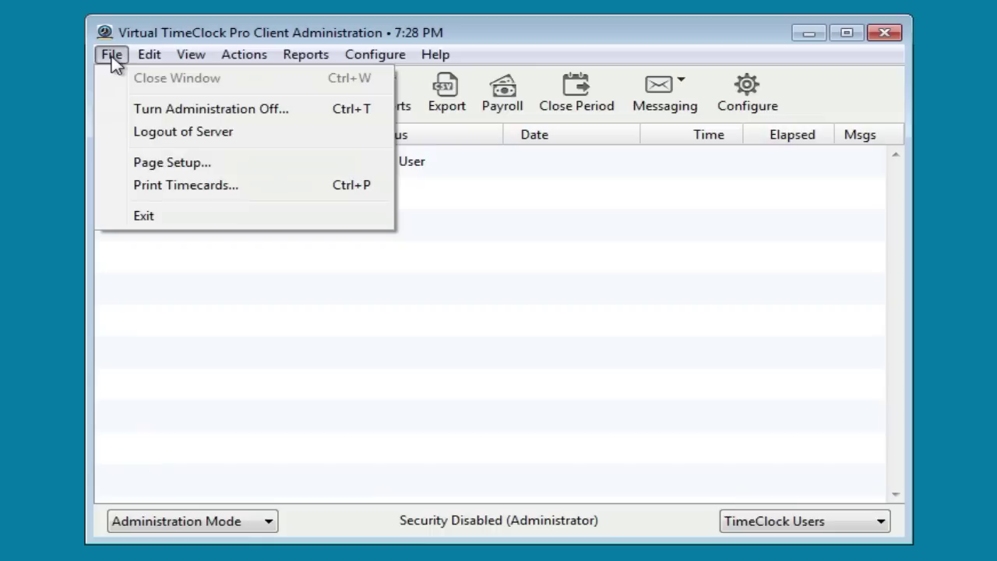
pyautogui.click(148, 109)
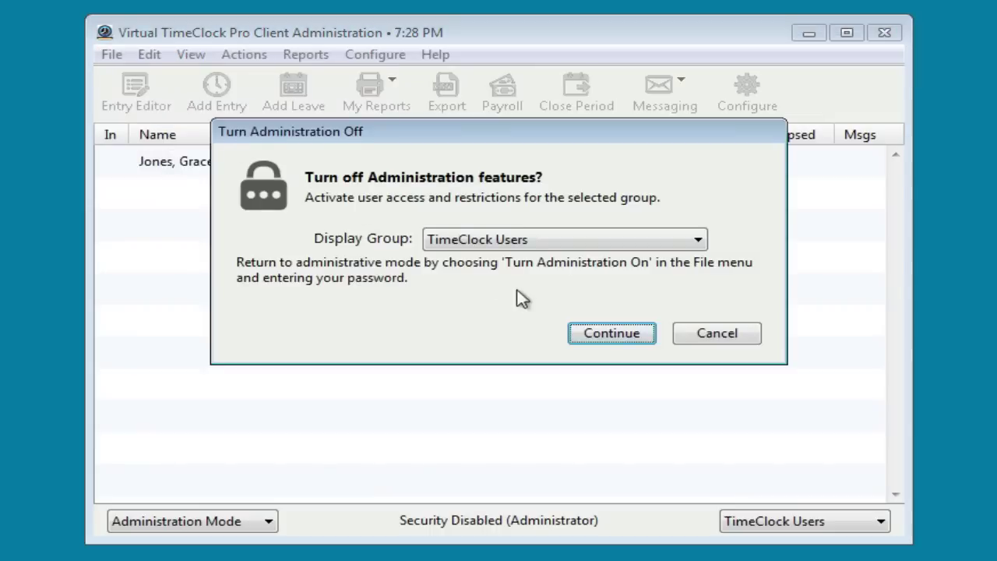
pyautogui.click(608, 335)
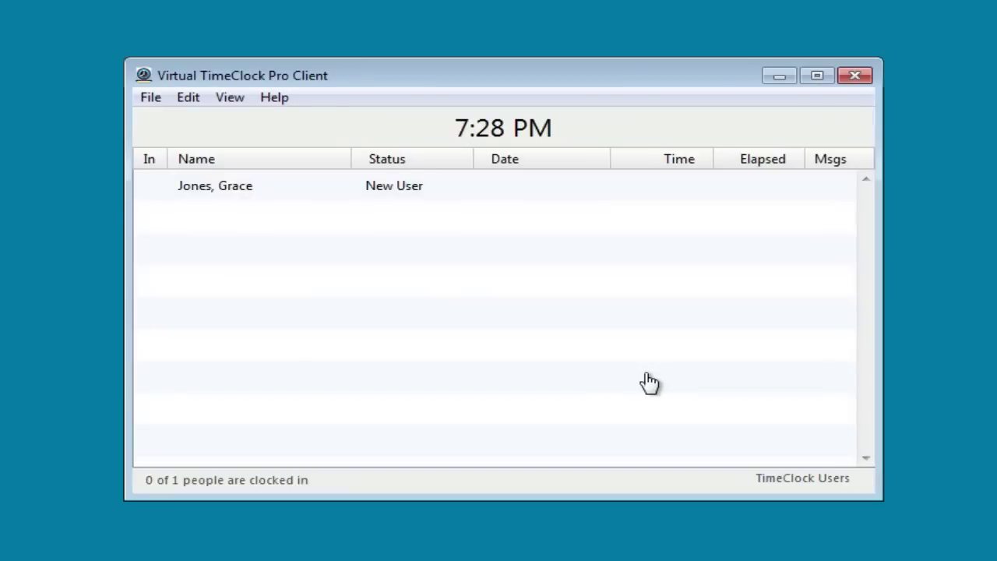